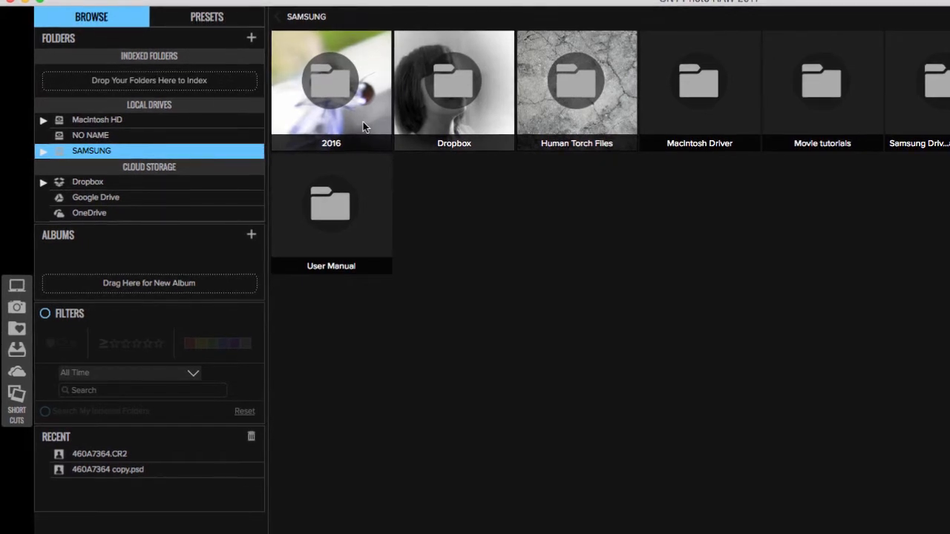
Step: Open the 2016-10-31 folder inside the 2016 folder on the SAMSUNG drive
left_click(334, 87)
double_click(334, 87)
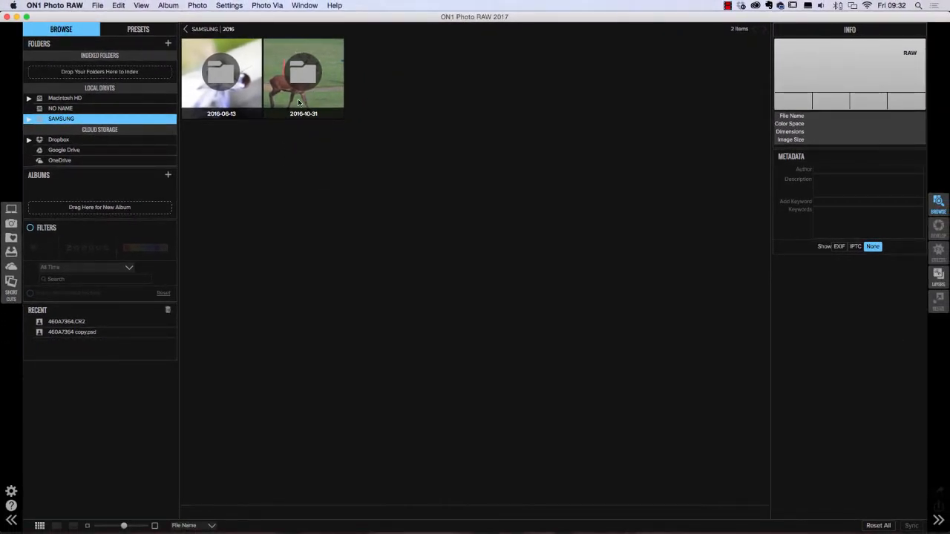
left_click(306, 78)
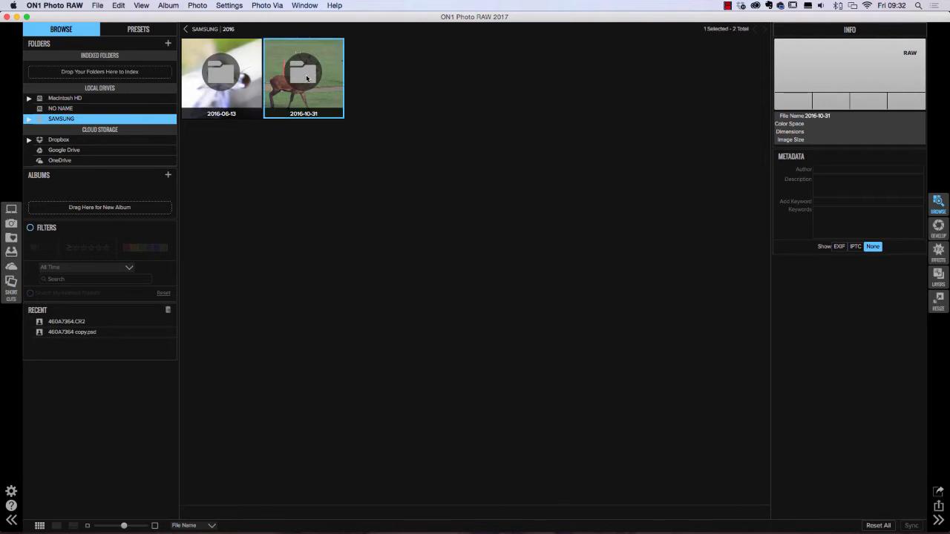
double_click(321, 84)
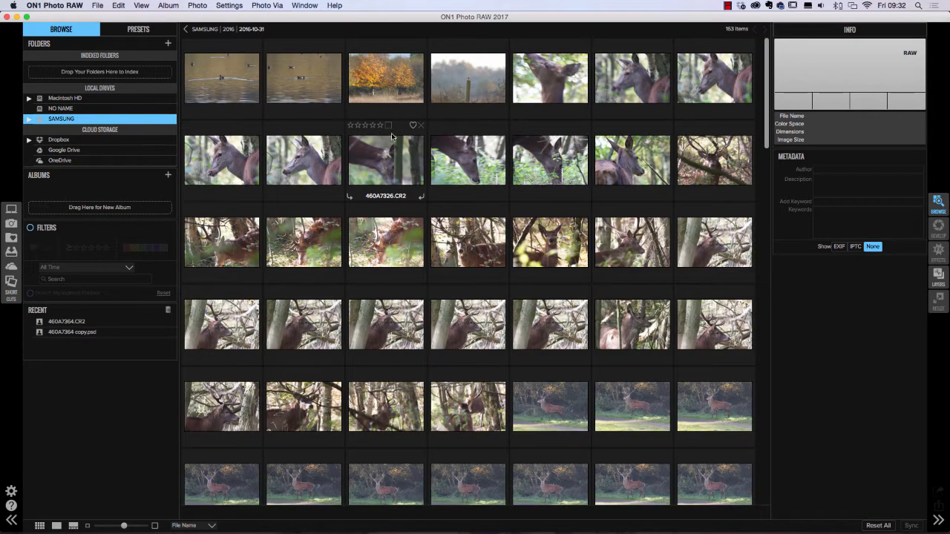
Step: Look through the photo thumbnails in the 2016-10-31 folder to find a deer shot for editing
left_click_drag(768, 134, 753, 295)
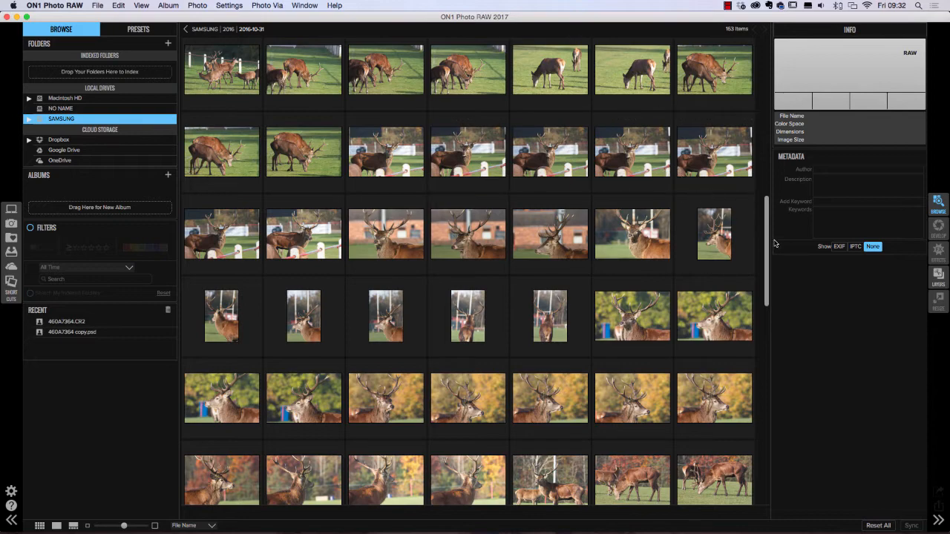
left_click_drag(767, 248, 768, 188)
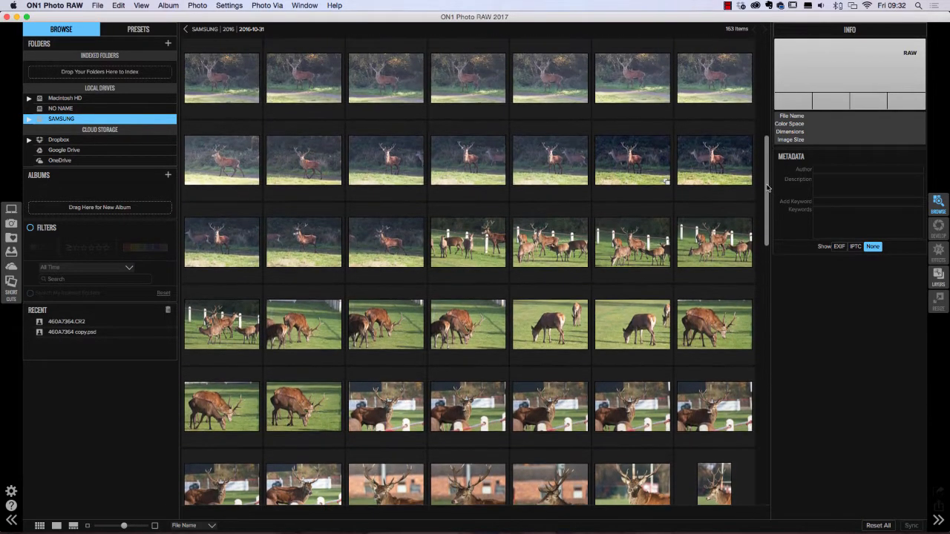
scroll(299, 280, "down", 2)
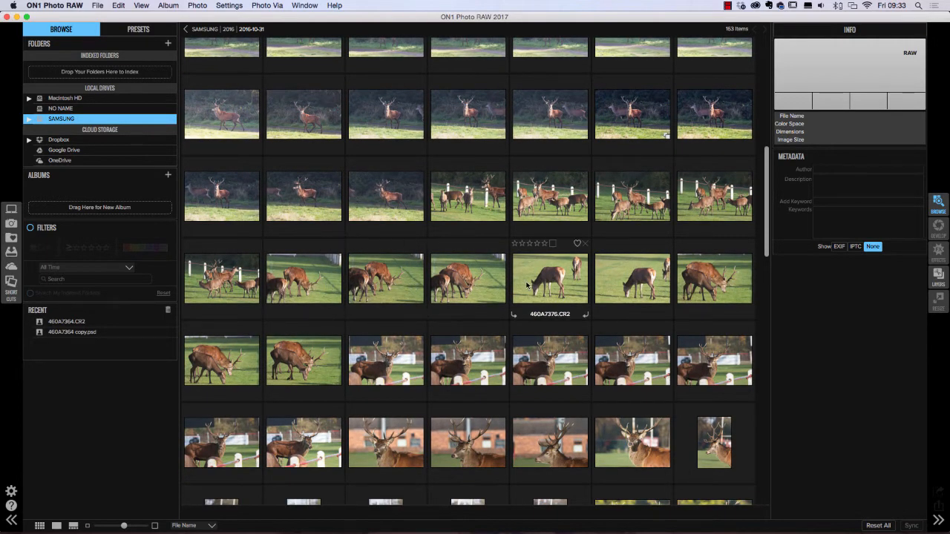
scroll(525, 285, "up", 15)
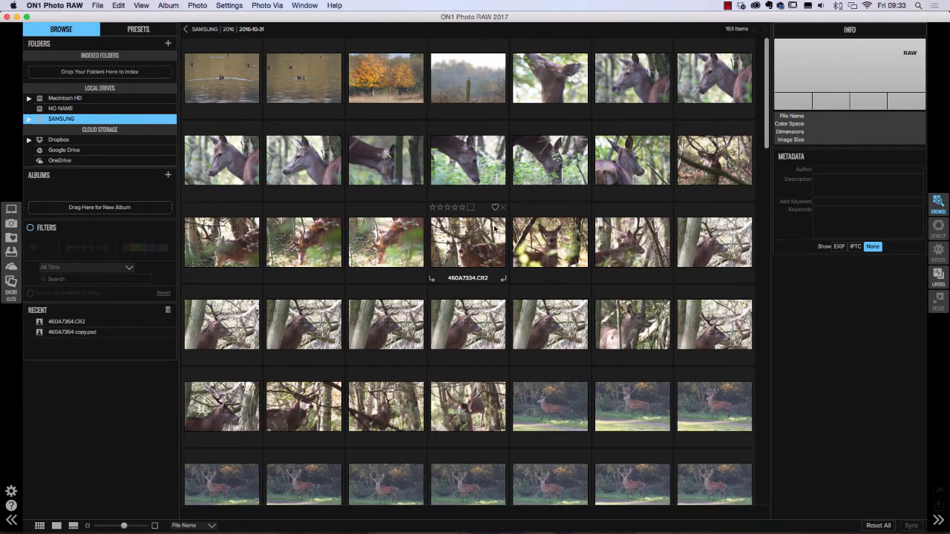
scroll(494, 229, "down", 5)
scroll(495, 229, "down", 3)
scroll(495, 230, "up", 8)
scroll(495, 229, "down", 15)
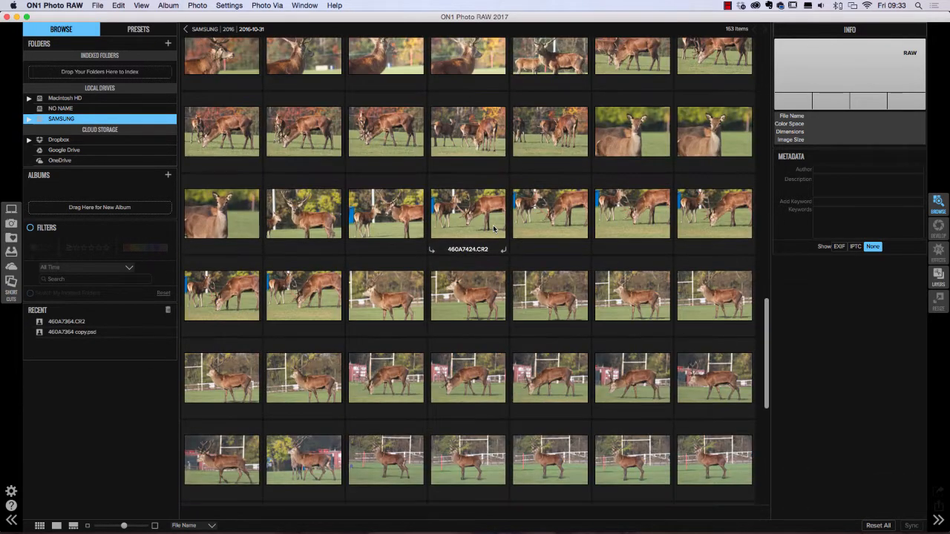
scroll(495, 229, "up", 14)
scroll(493, 229, "down", 1)
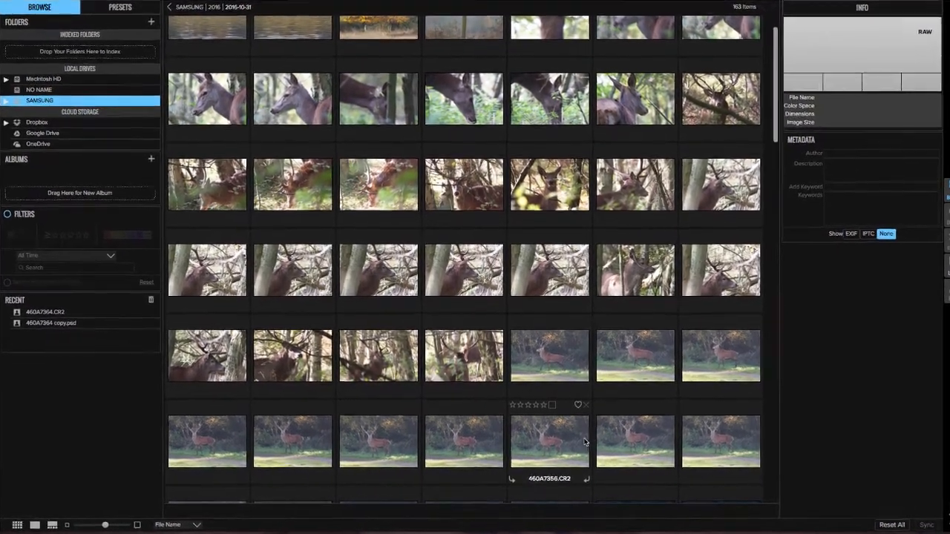
scroll(564, 438, "down", 10)
scroll(584, 442, "up", 10)
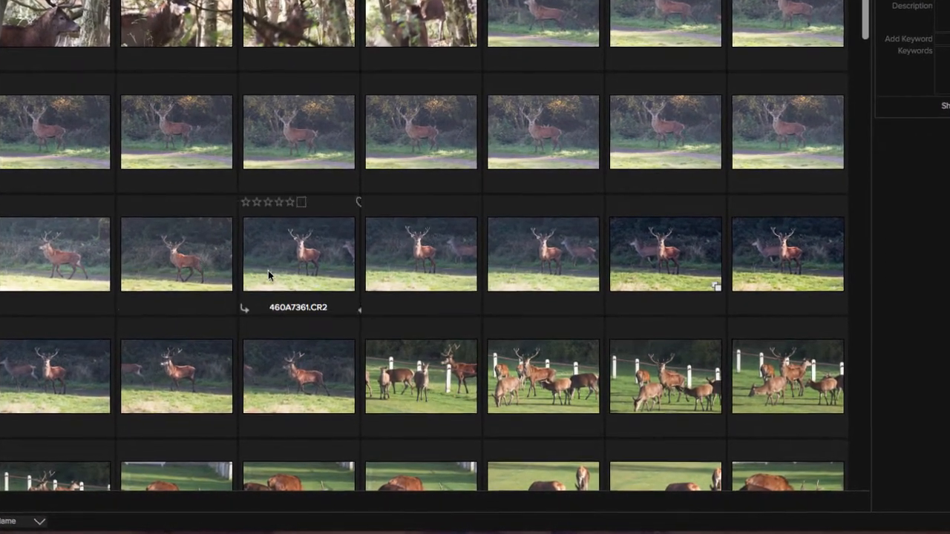
Step: Open the stag photo 460A7361.CR2 at full view and bring it into the Develop module
left_click(314, 264)
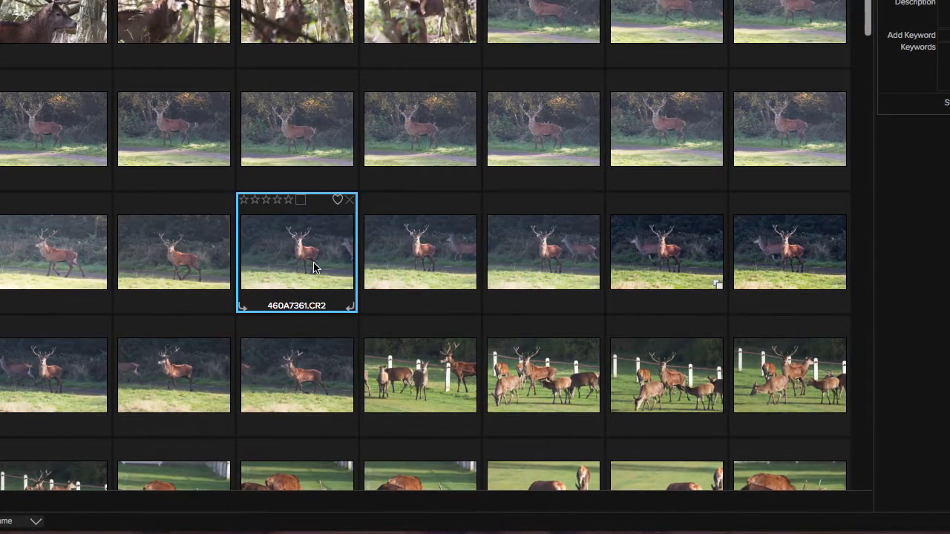
double_click(314, 263)
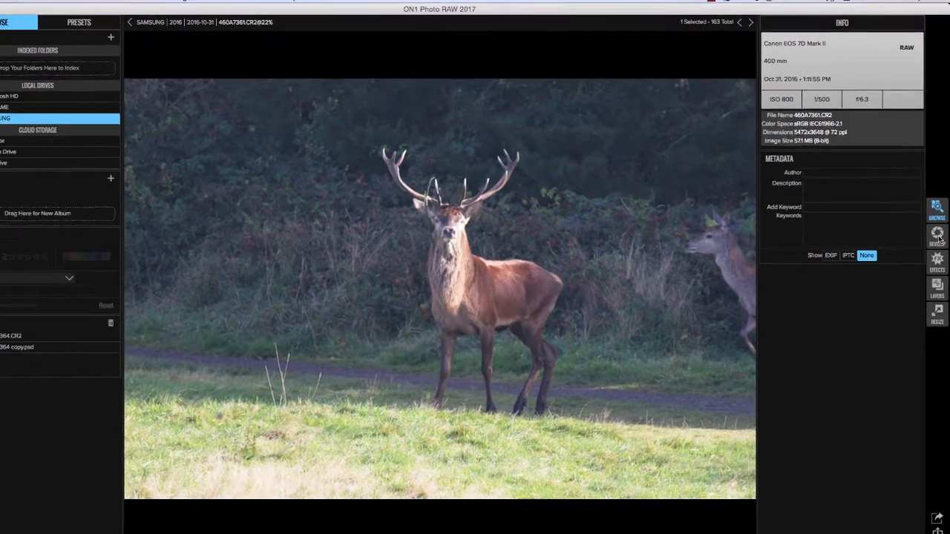
left_click(938, 236)
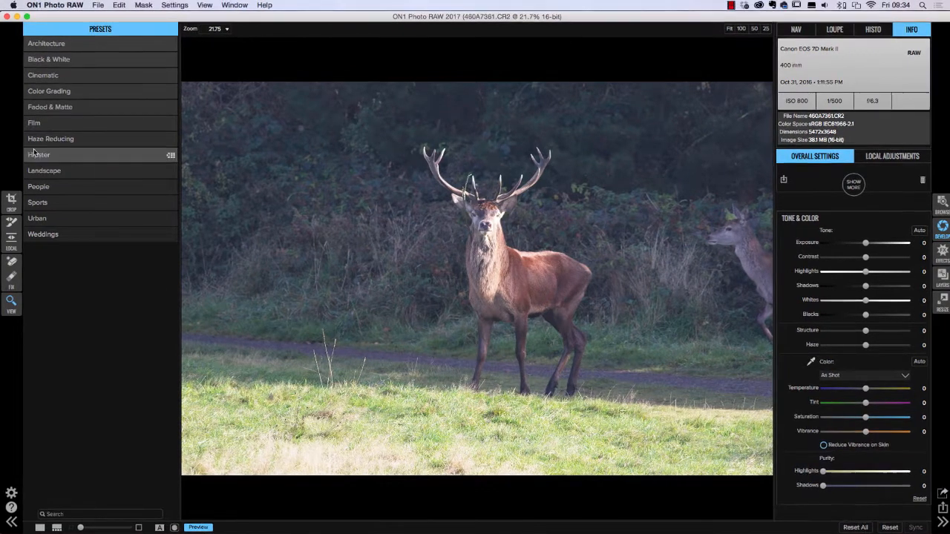
Step: Try to activate the Crop tool on the stag photo
left_click(11, 200)
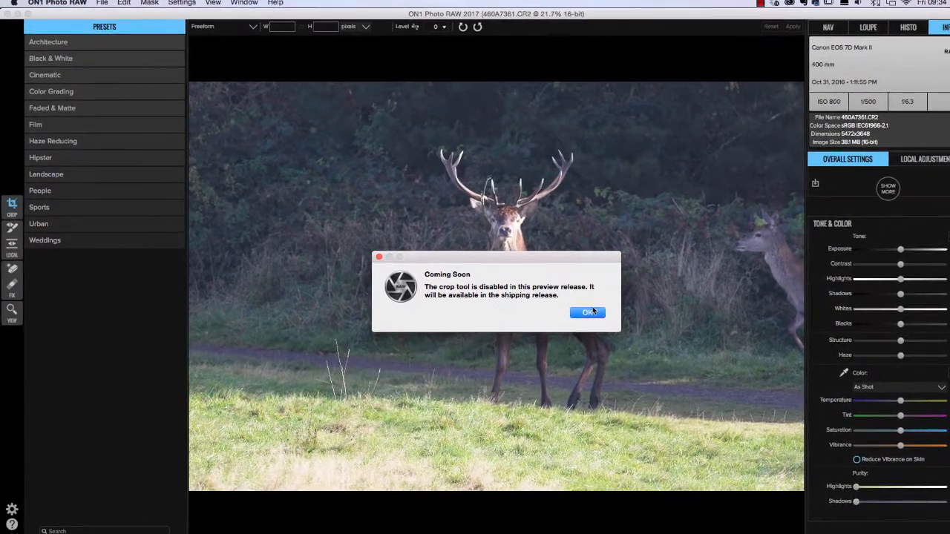
key("Return")
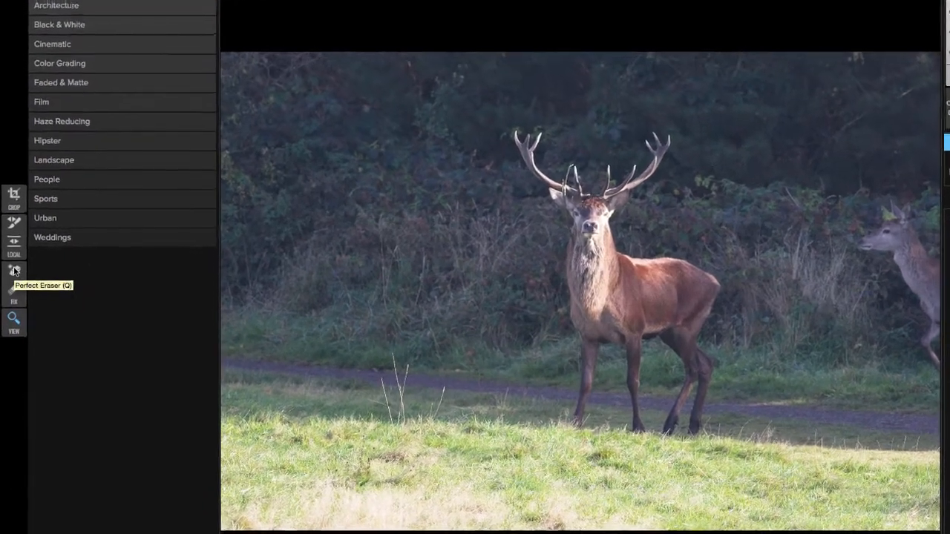
Step: Erase the second deer at the photo's right edge using Perfect Eraser with a brush size of 175, and touch up the bushes there
left_click(14, 272)
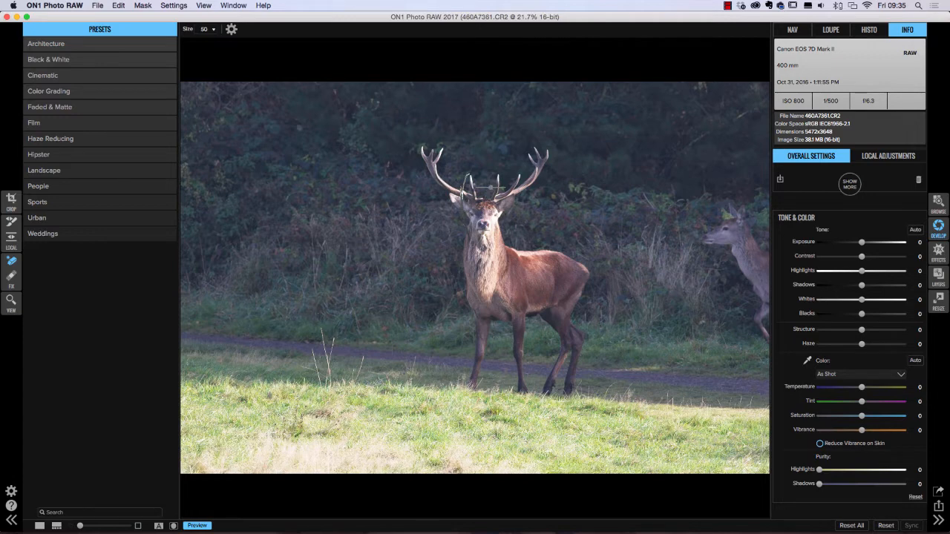
key("bracketright")
key("bracketright")
key("bracketright")
key("bracketright")
key("bracketright")
key("bracketright")
key("bracketright")
key("bracketright")
key("bracketleft")
key("bracketleft")
key("bracketleft")
key("bracketleft")
key("bracketleft")
key("bracketleft")
key("bracketleft")
key("bracketright")
key("bracketright")
key("bracketright")
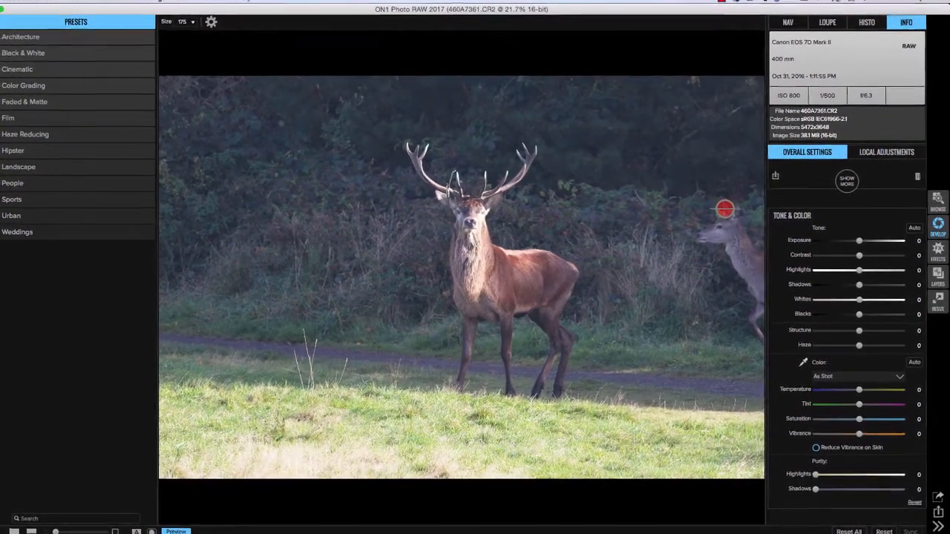
mouse_move(726, 209)
left_mouse_down()
mouse_move(690, 237)
mouse_move(726, 229)
mouse_move(743, 258)
mouse_move(740, 280)
mouse_move(704, 242)
mouse_move(730, 288)
mouse_move(725, 344)
left_mouse_up()
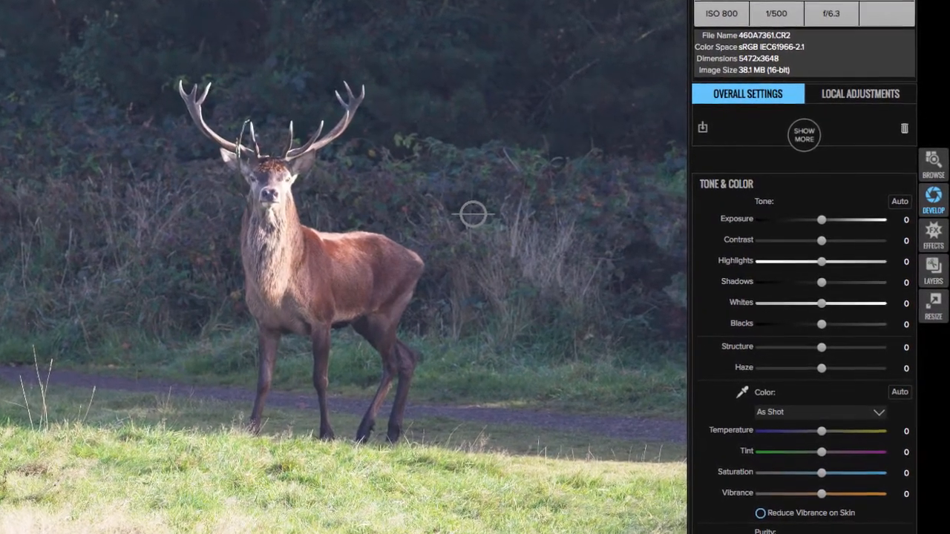
left_click(646, 182)
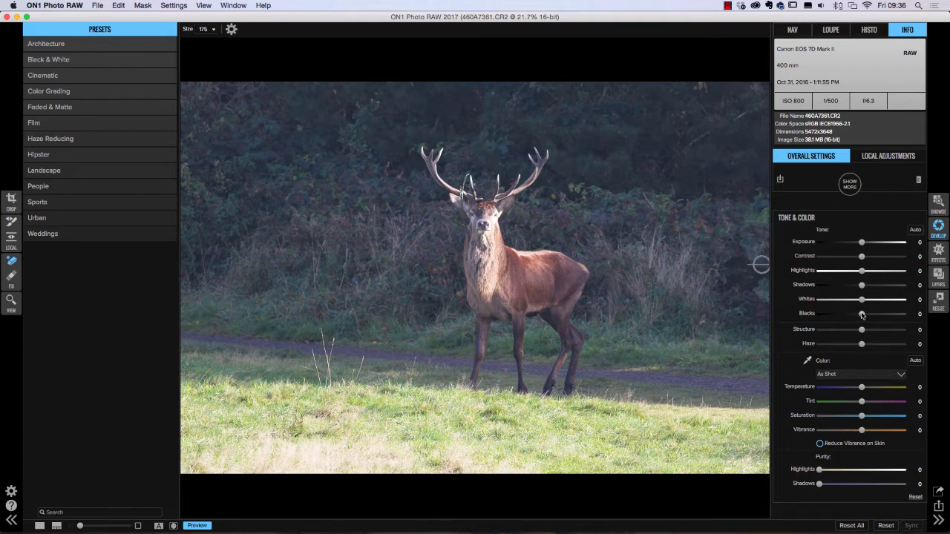
Step: Reduce the photo's Haze to -28
left_click_drag(861, 346, 835, 341)
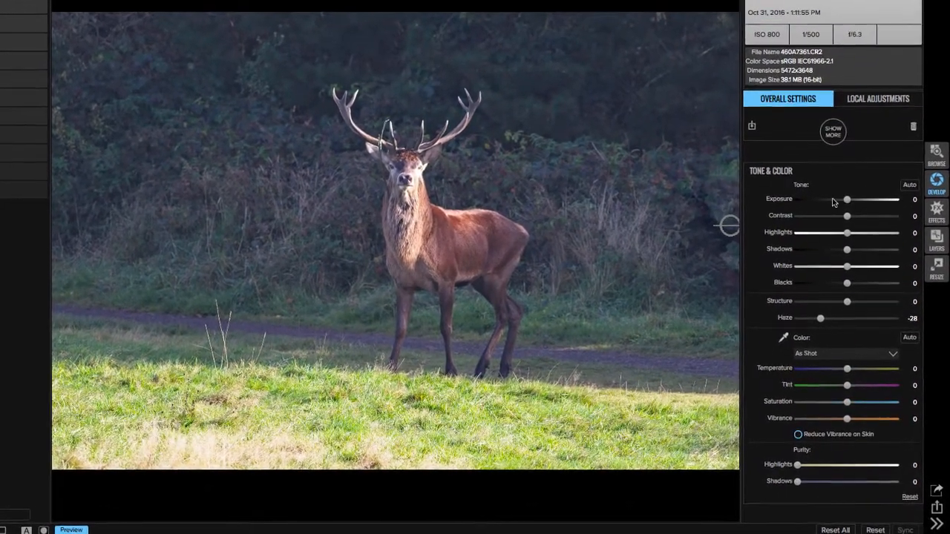
Step: Try raising the photo's Exposure to 1.6, lower it to 0.3, and return it to 0
left_click_drag(844, 192, 838, 119)
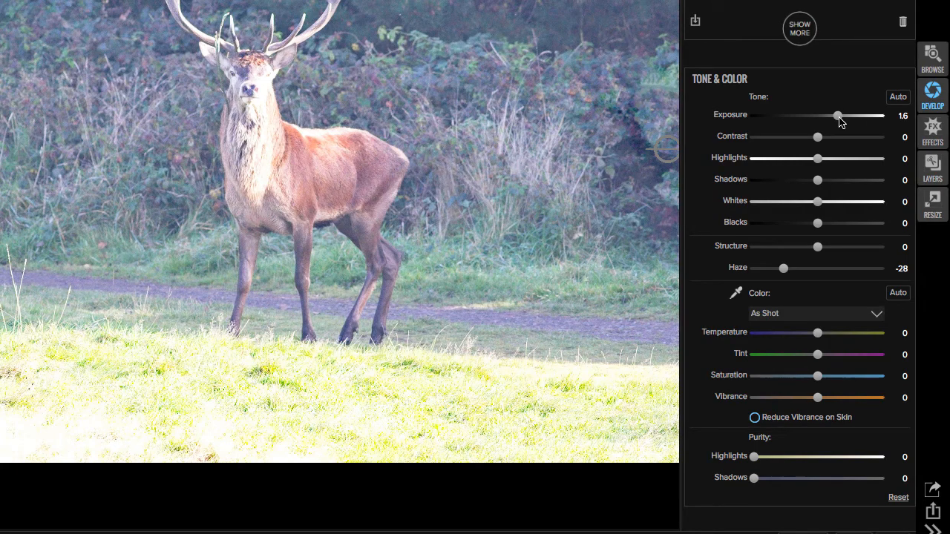
left_click_drag(839, 119, 822, 119)
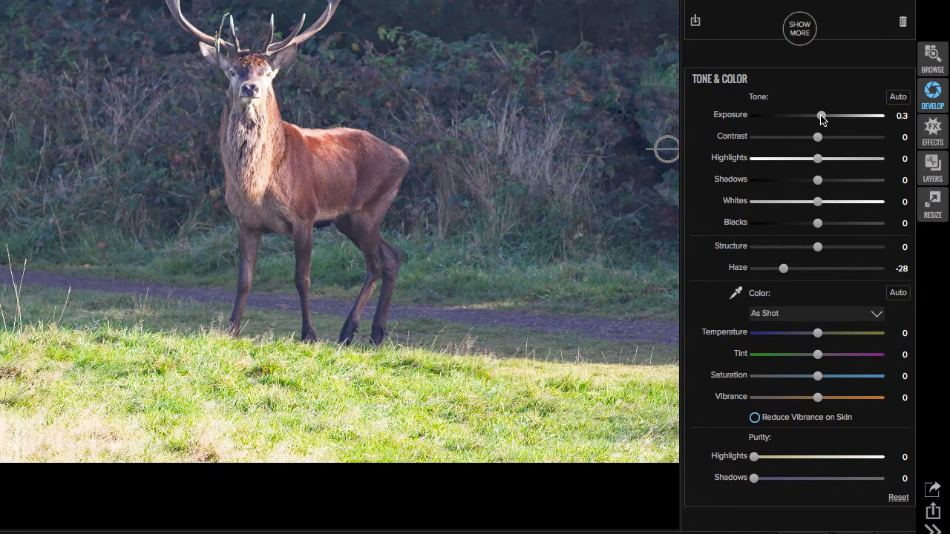
left_click(902, 116)
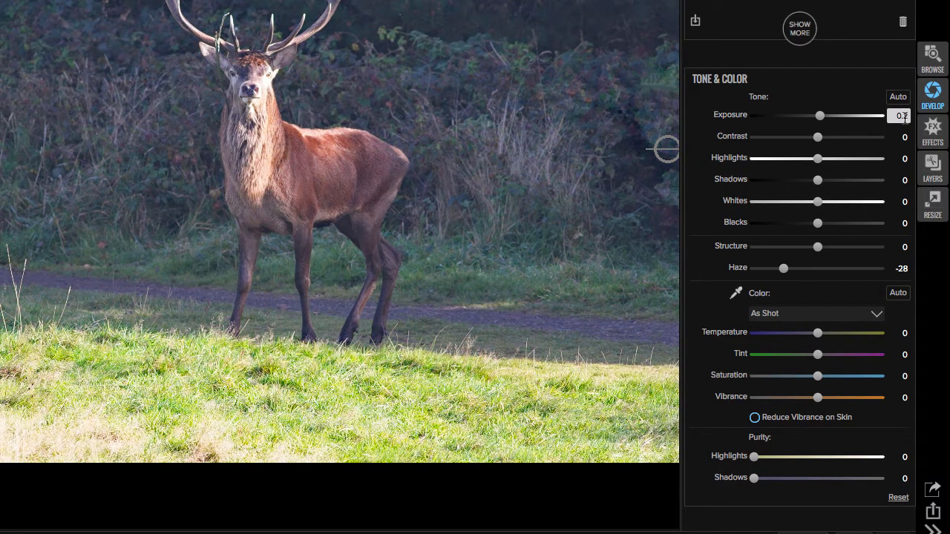
mouse_move(905, 117)
left_mouse_down()
mouse_move(886, 114)
mouse_move(911, 112)
left_mouse_up()
key("Return")
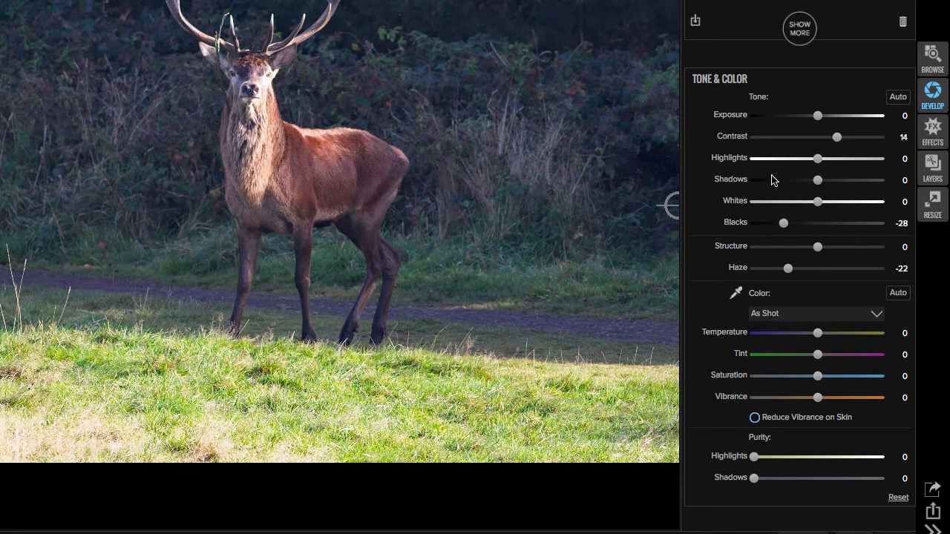
Step: Set the photo's tone Highlights to -44 and Whites to 14
left_click_drag(818, 159, 796, 159)
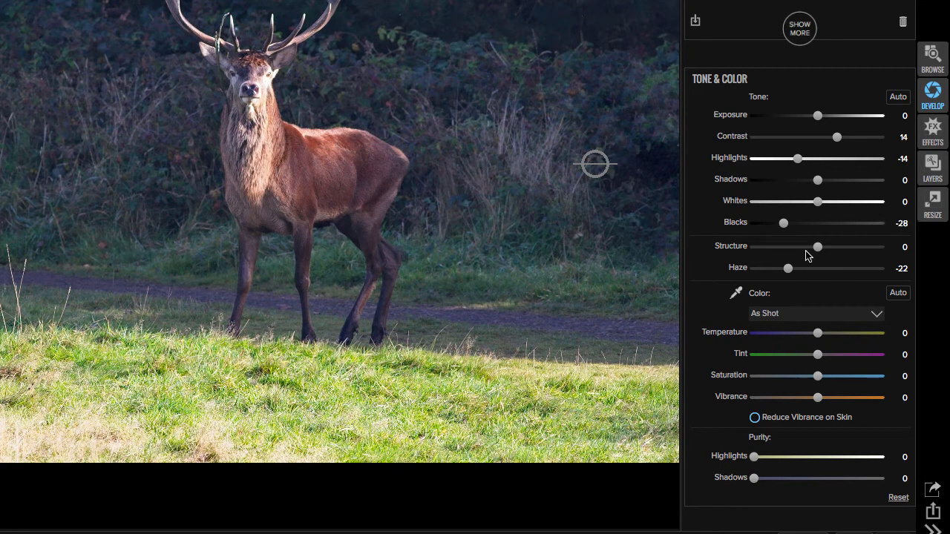
left_click_drag(823, 205, 838, 202)
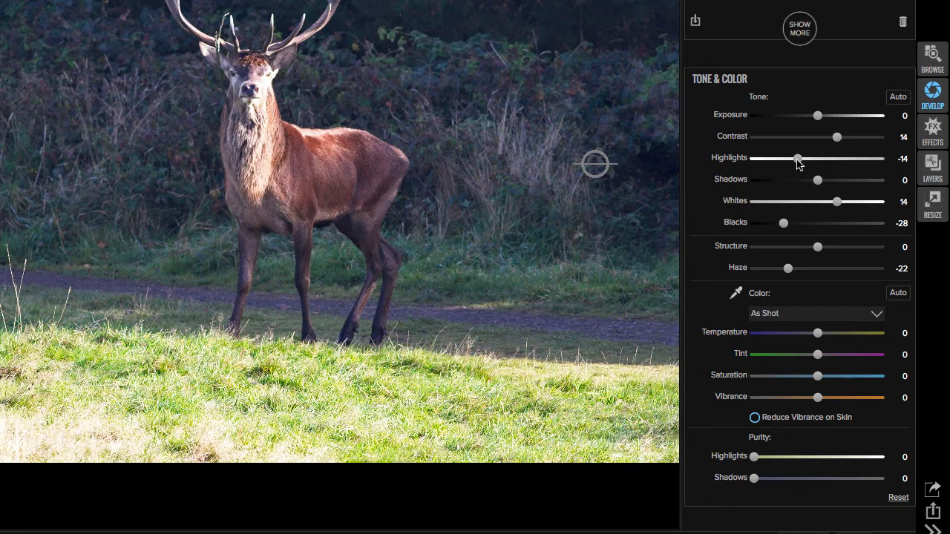
left_click_drag(801, 166, 772, 160)
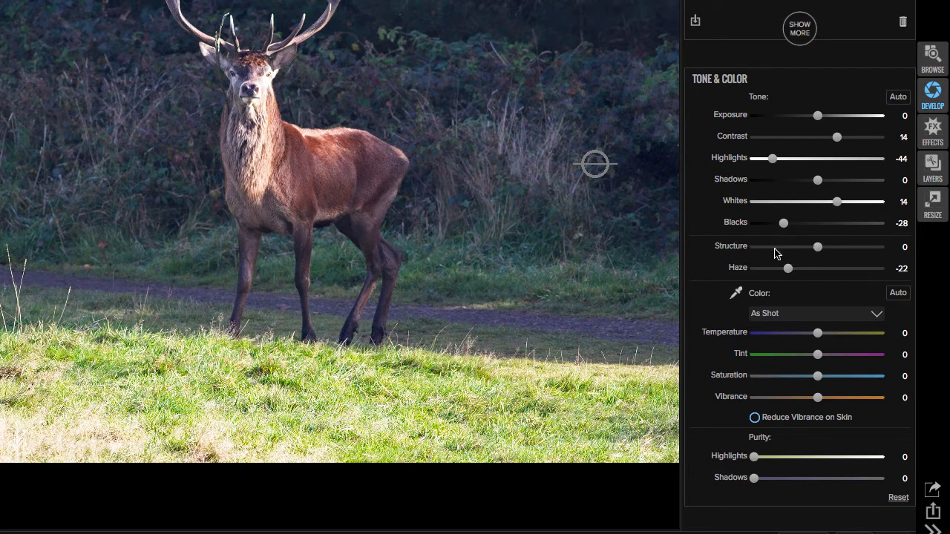
Step: Try the Structure adjustment in both directions, down to -100, and return it to 0
left_click_drag(817, 248, 833, 248)
left_click_drag(833, 248, 754, 249)
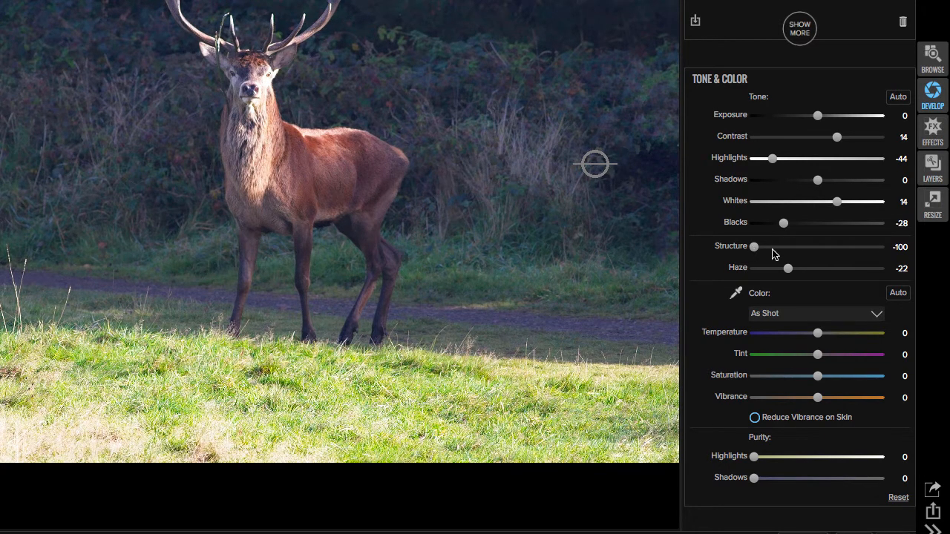
left_click_drag(754, 247, 819, 249)
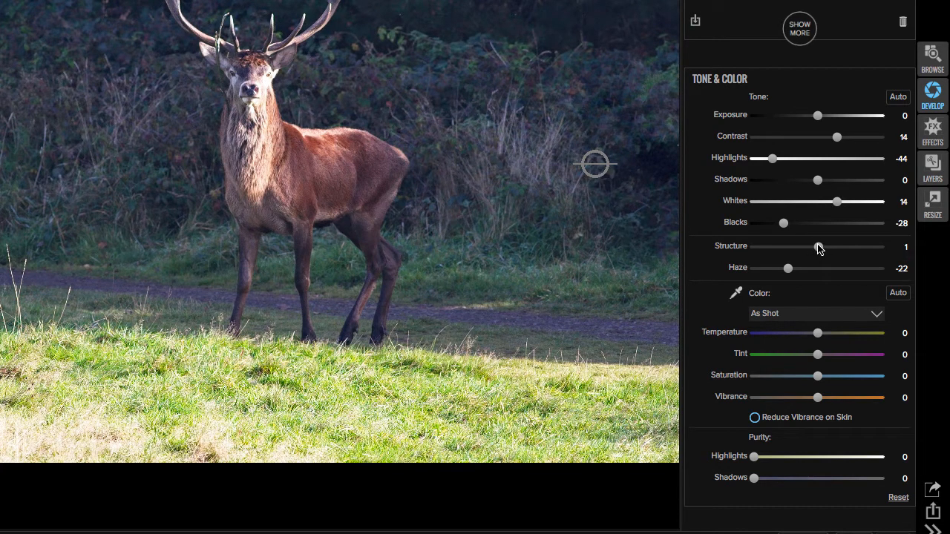
left_click(899, 247)
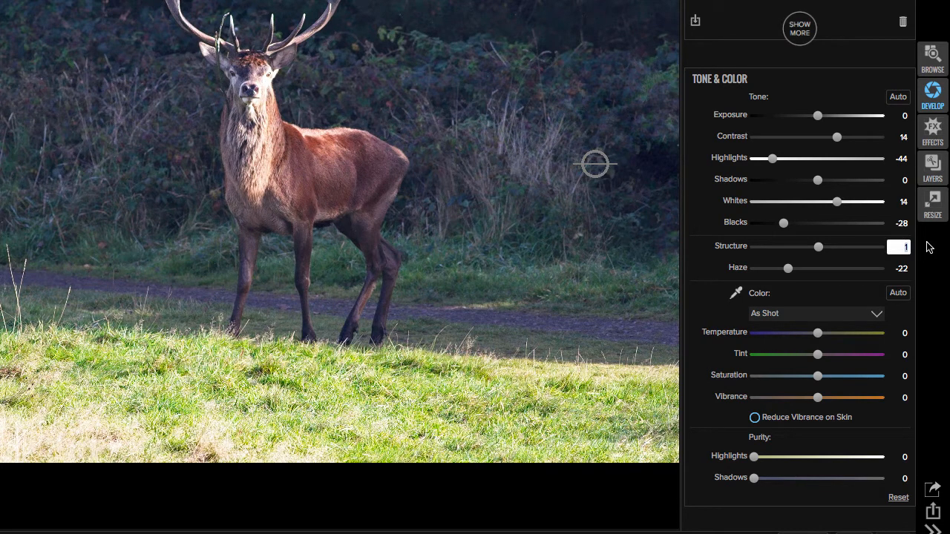
key("Return")
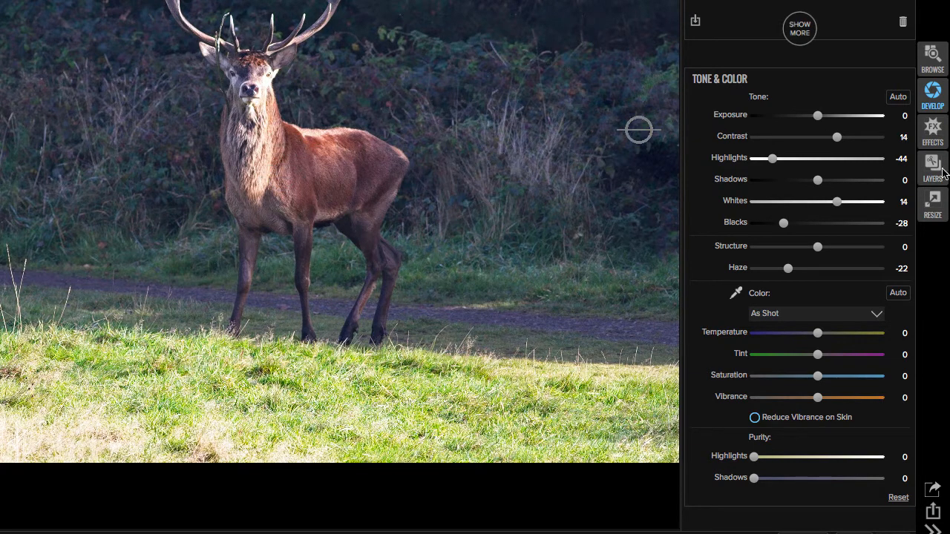
Step: Add a Sharpening adjustment to the photo, using the Unsharp Mask type with an Amount of 91
mouse_move(712, 81)
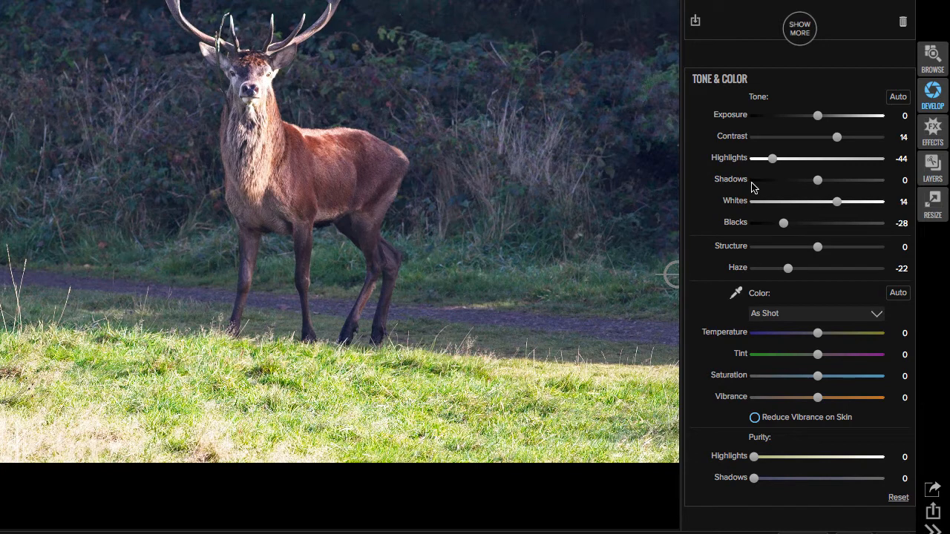
left_click(797, 34)
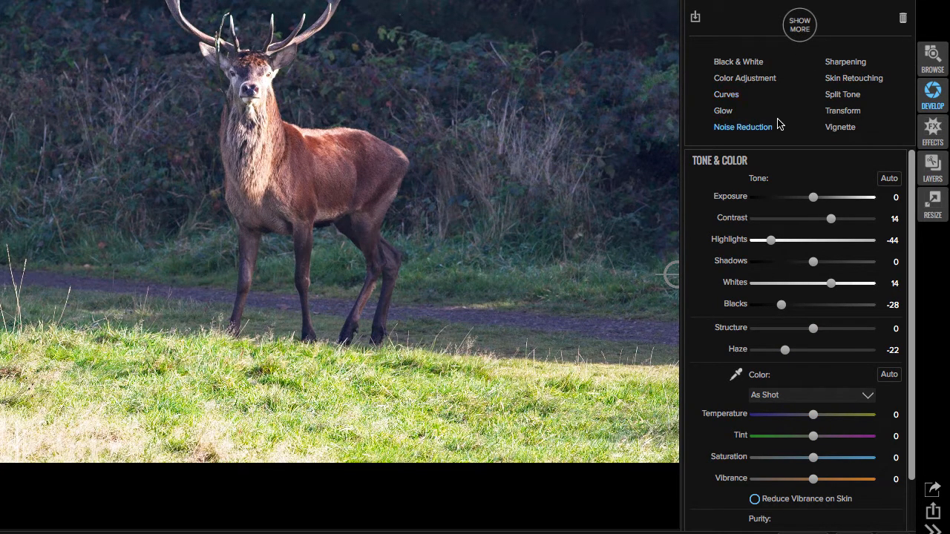
left_click(842, 63)
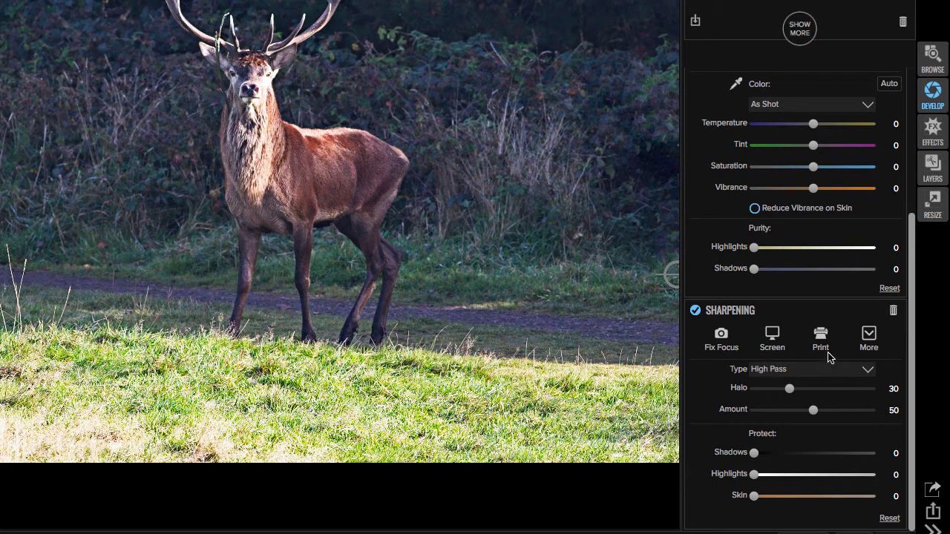
left_click(868, 371)
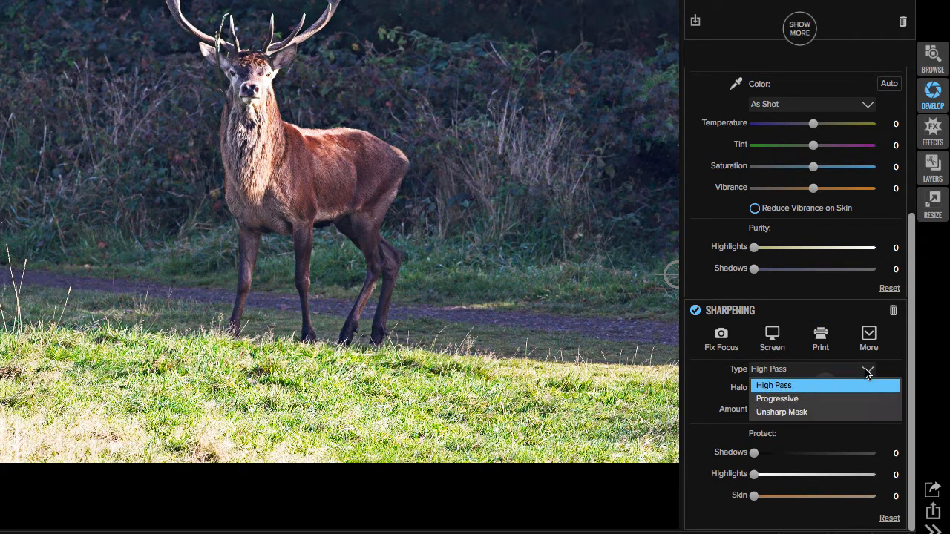
left_click(868, 371)
left_click(868, 370)
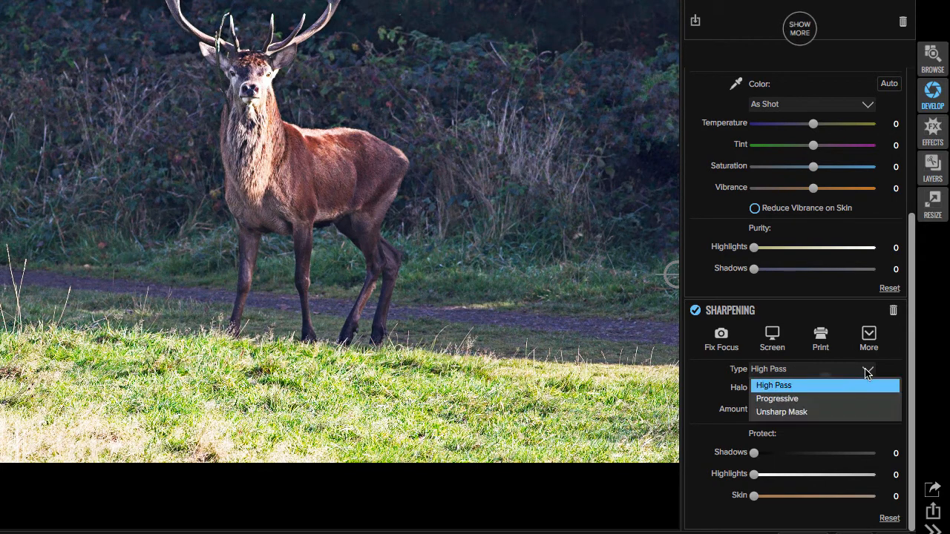
left_click(777, 413)
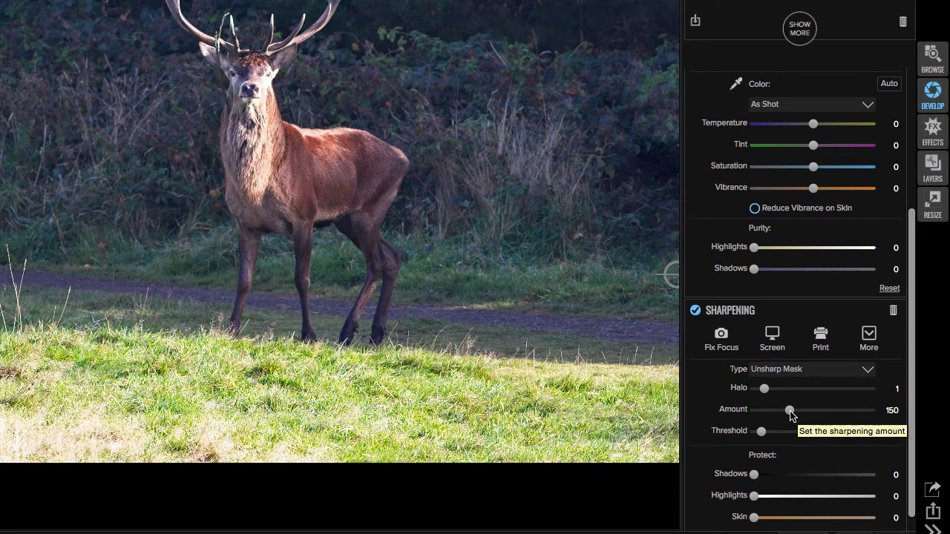
left_click_drag(790, 413, 775, 414)
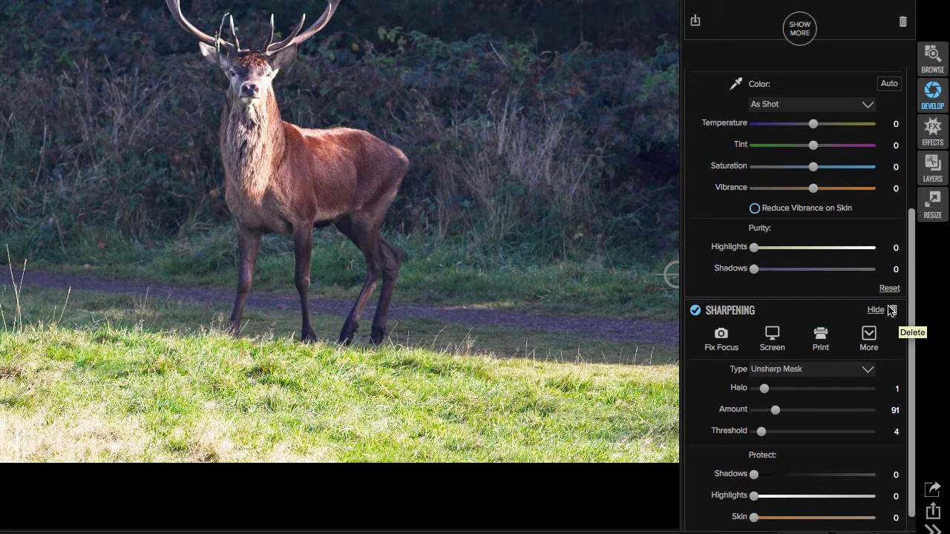
scroll(913, 285, "down", 1)
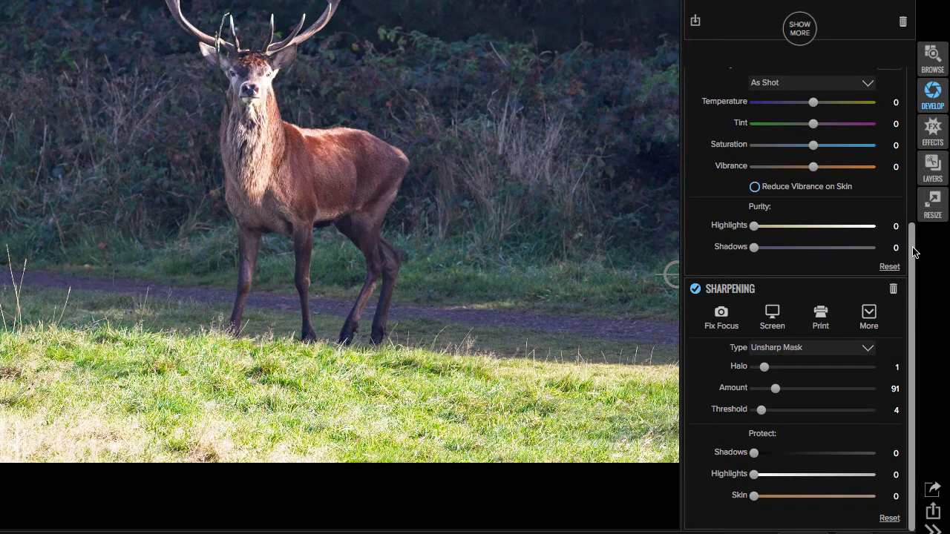
left_click_drag(913, 258, 916, 330)
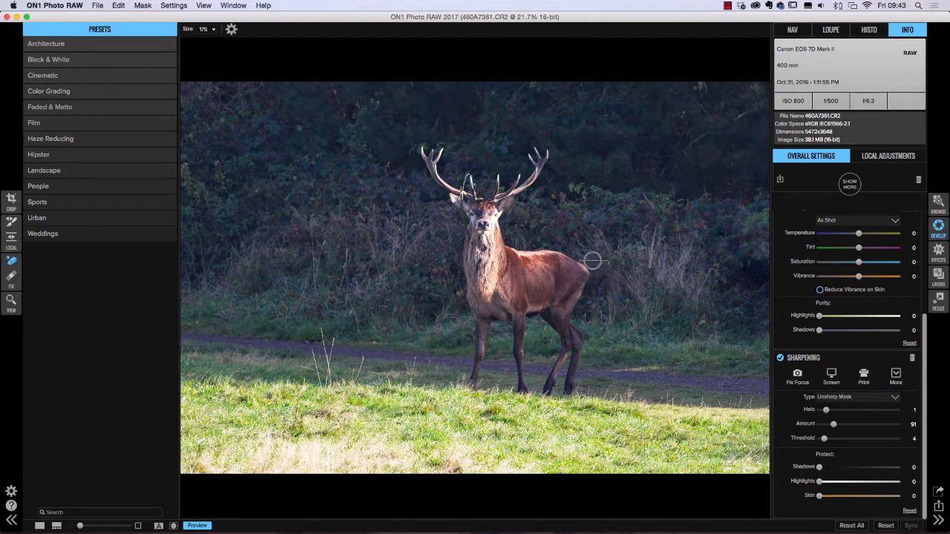
Step: Switch to the Effects module and preview the Architecture presets as large thumbnails
left_click(938, 251)
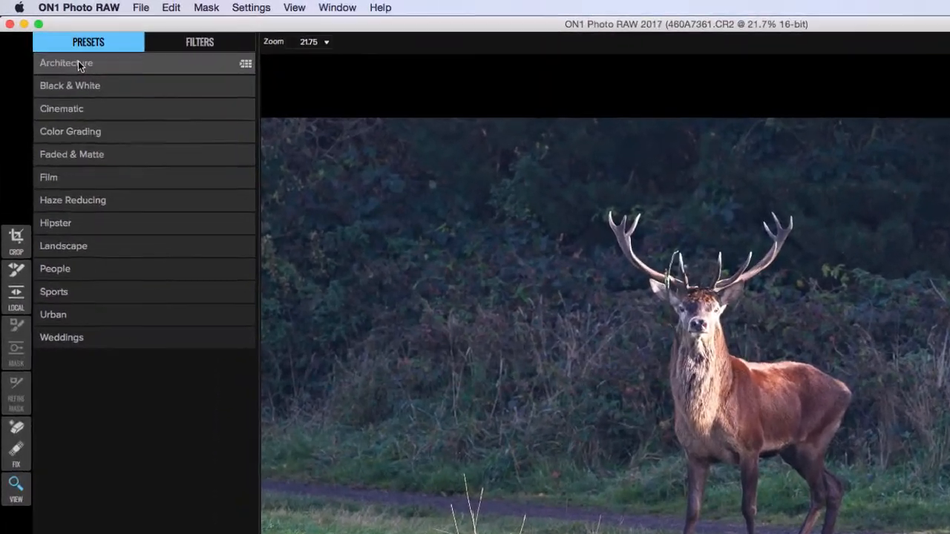
left_click(58, 49)
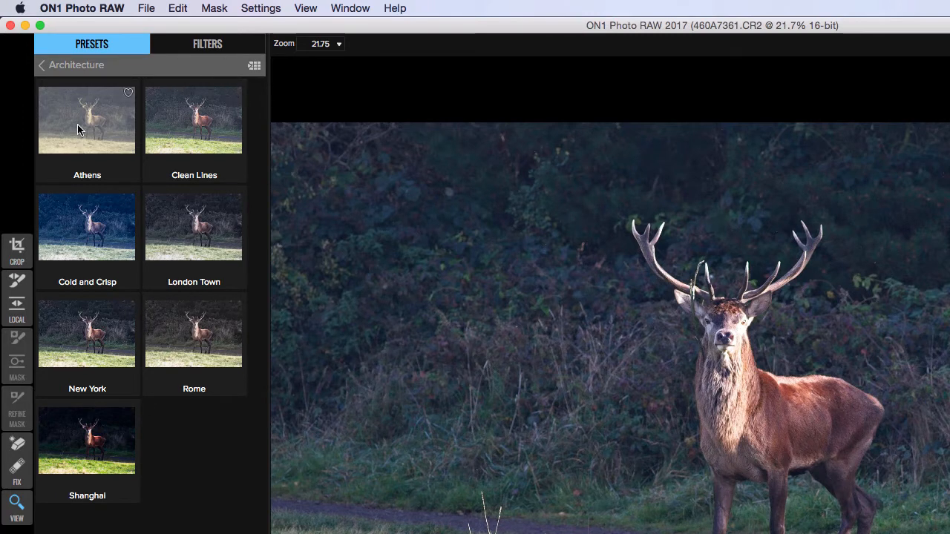
left_click(254, 67)
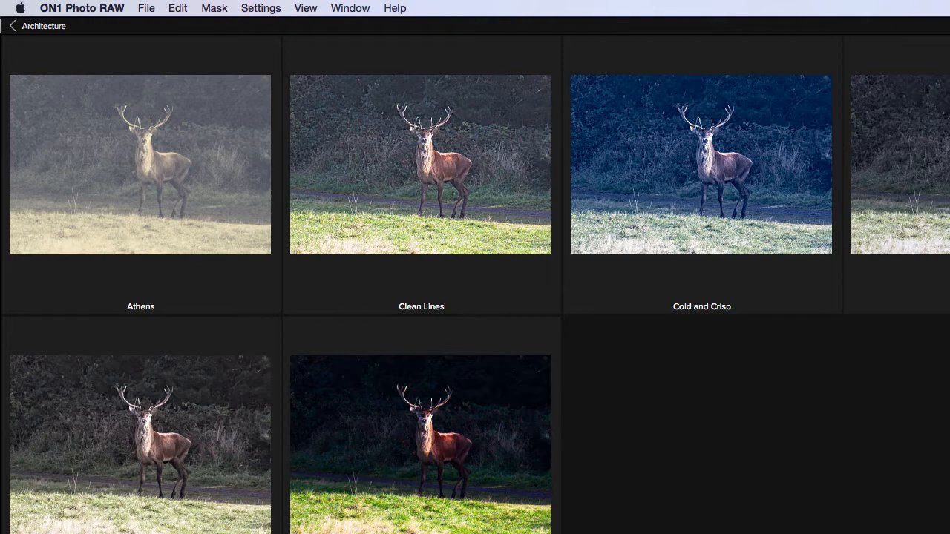
key("Escape")
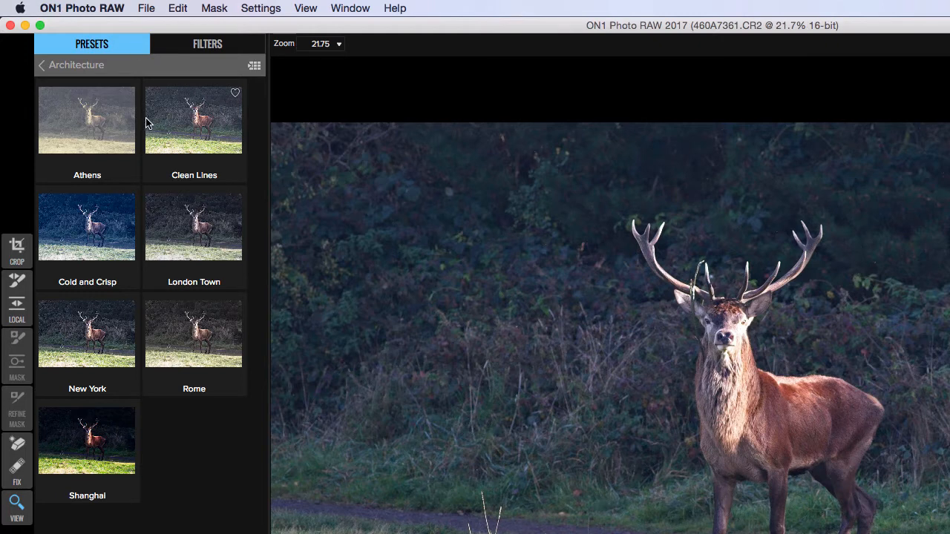
Step: Apply the Glow version of the HDR Look filter to the stag photo
left_click(194, 49)
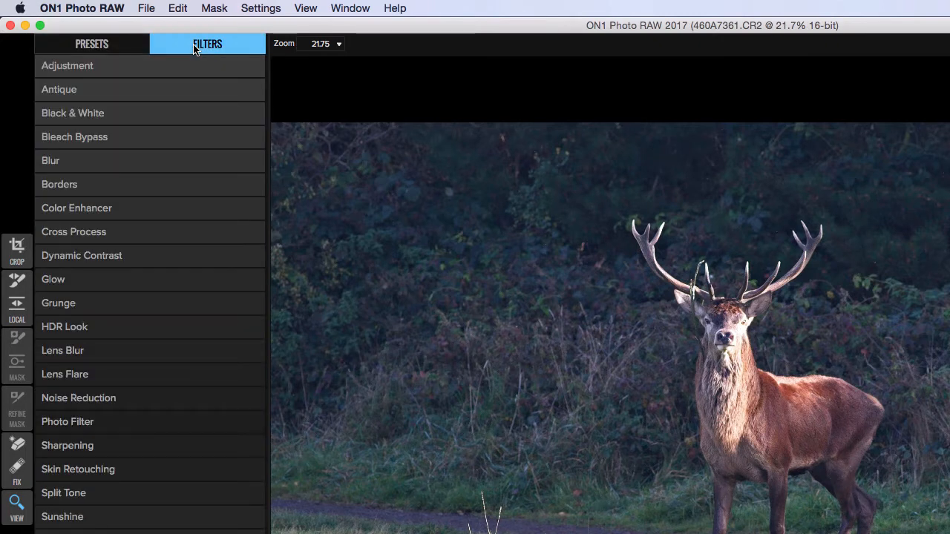
left_click(66, 334)
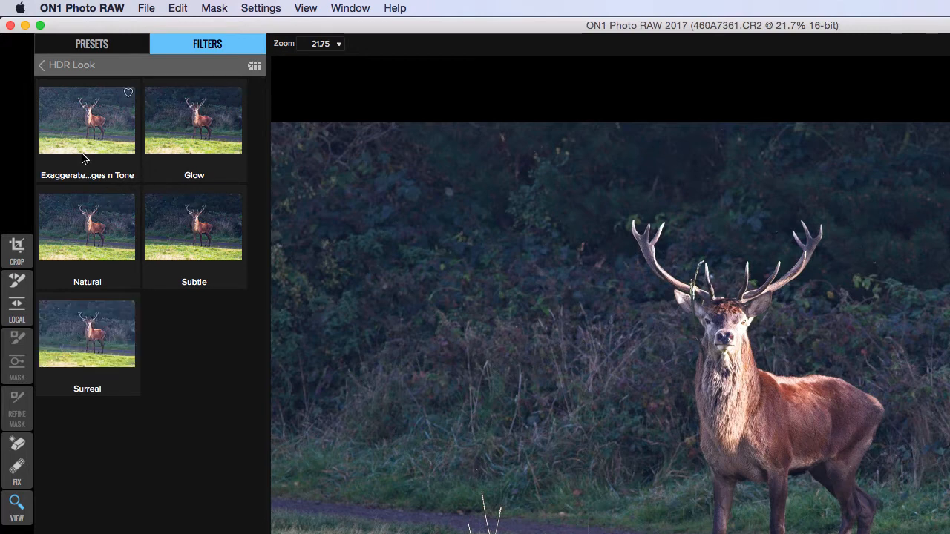
left_click(190, 126)
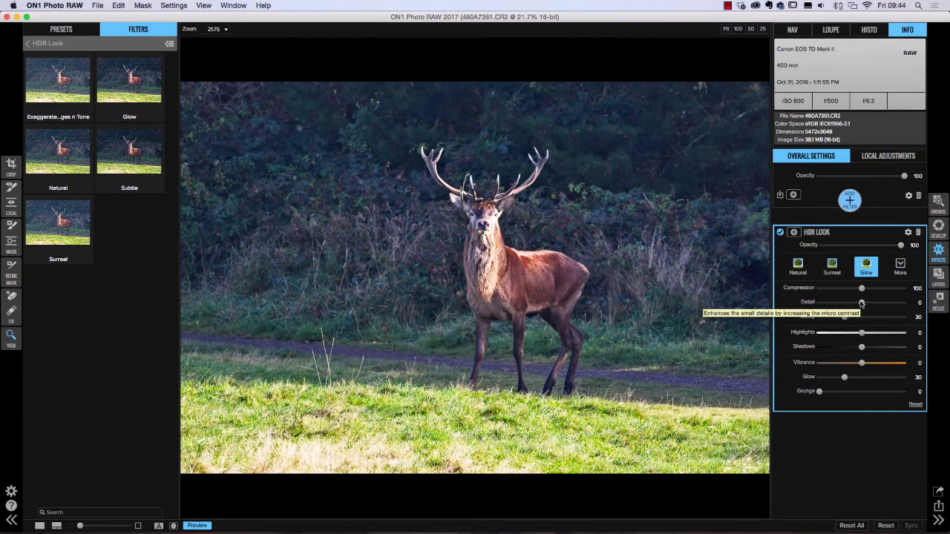
Step: Try the HDR Look filter's Detail down to -100, then set Detail to 3 and Compression to 29
left_click_drag(861, 304, 809, 301)
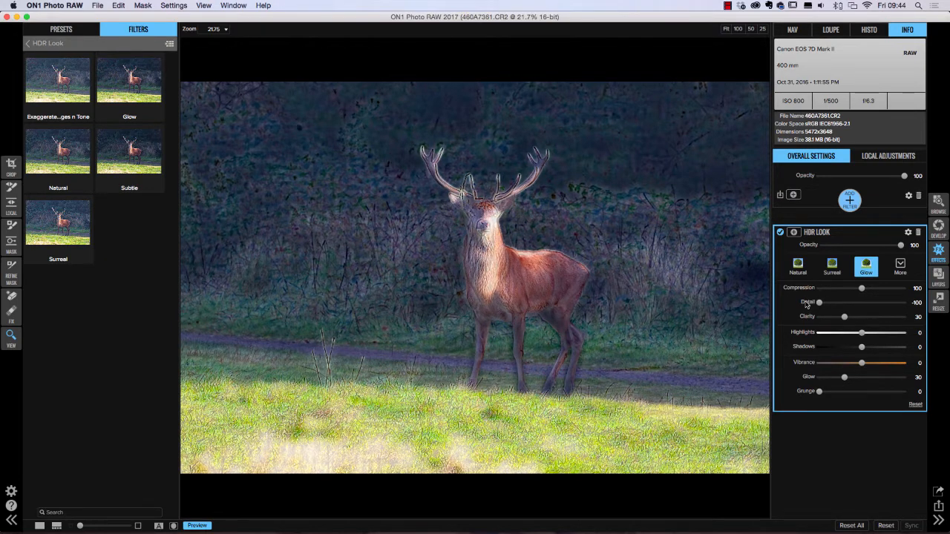
left_click_drag(819, 303, 856, 304)
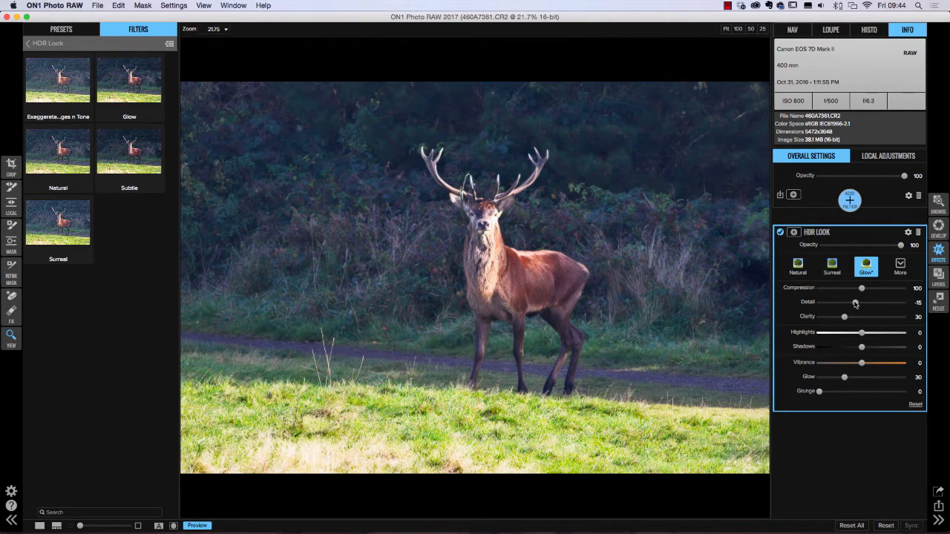
left_click_drag(856, 303, 859, 304)
left_click_drag(859, 303, 863, 303)
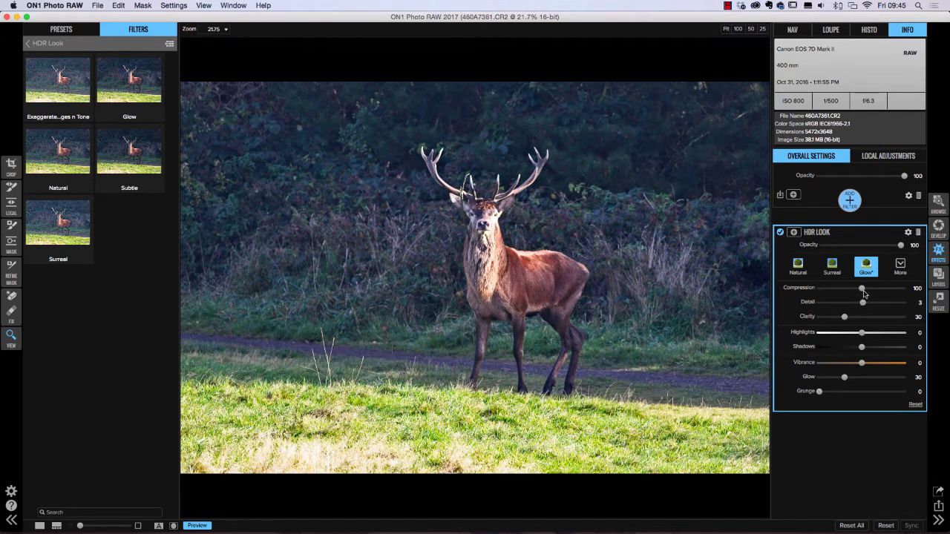
left_click_drag(862, 289, 839, 291)
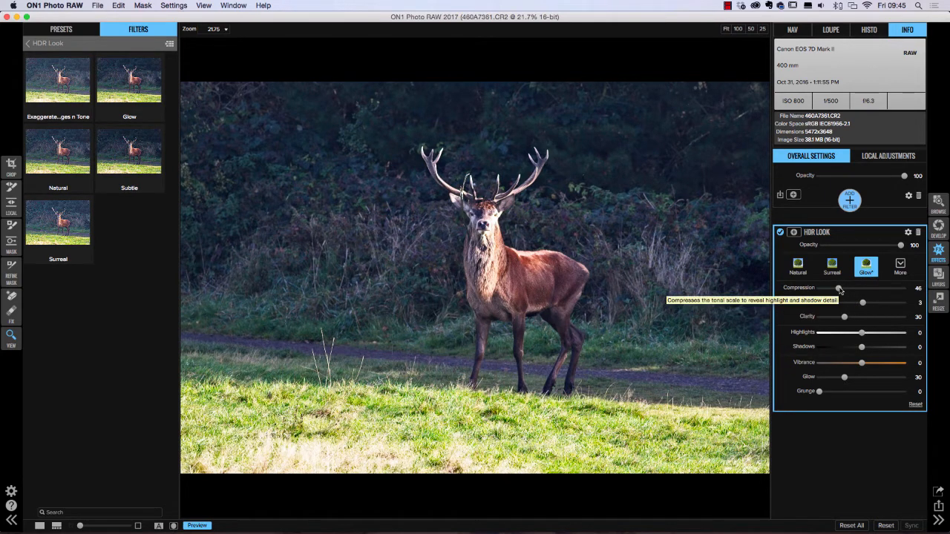
left_click_drag(838, 289, 832, 289)
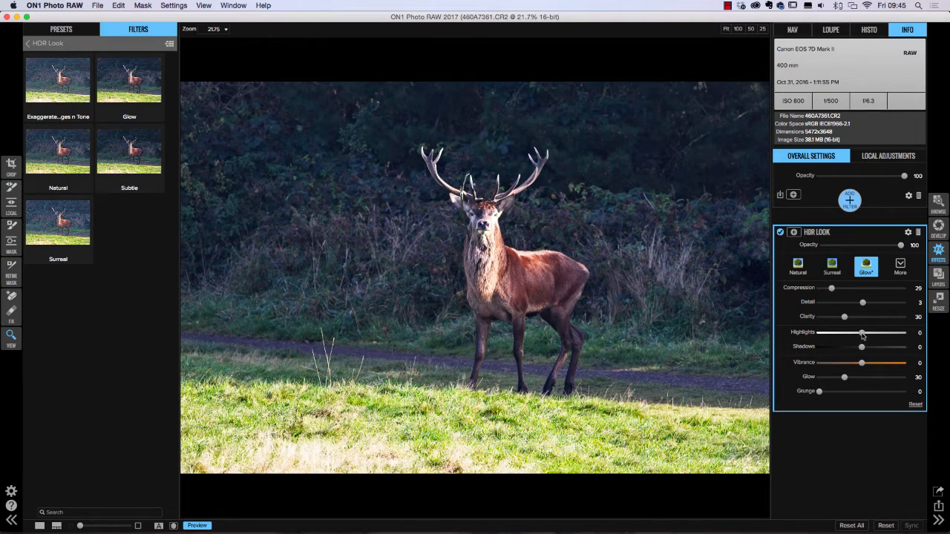
Step: Set the HDR Look filter's Highlights to -49, Shadows to 46, Compression to 35 and Opacity to 56
left_click_drag(862, 333, 829, 335)
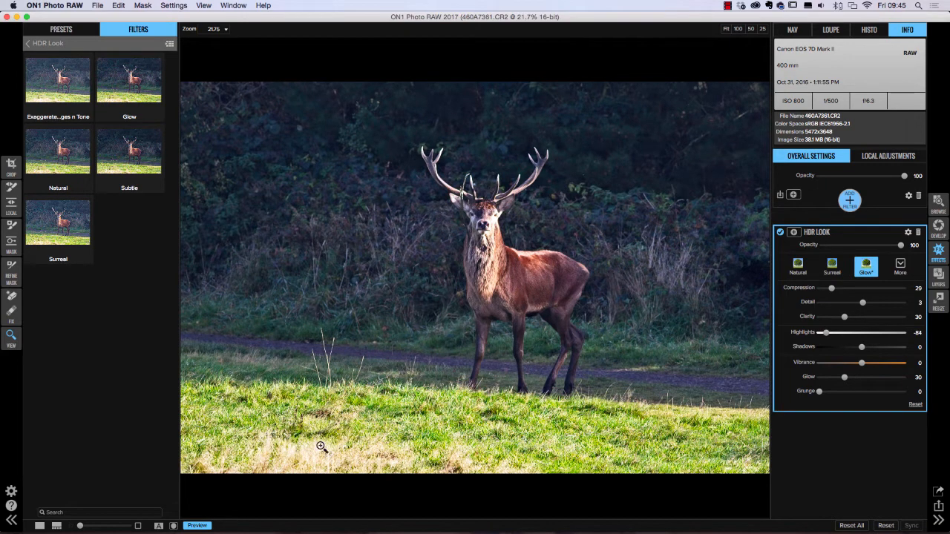
left_click_drag(827, 334, 881, 347)
left_click_drag(832, 288, 852, 290)
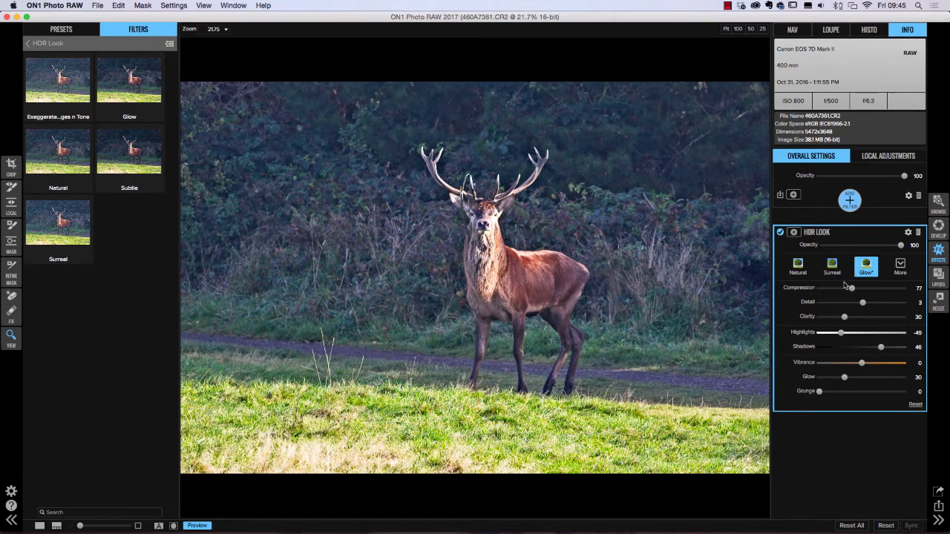
mouse_move(851, 289)
left_mouse_down()
mouse_move(819, 290)
mouse_move(834, 290)
left_mouse_up()
left_click_drag(902, 249, 867, 246)
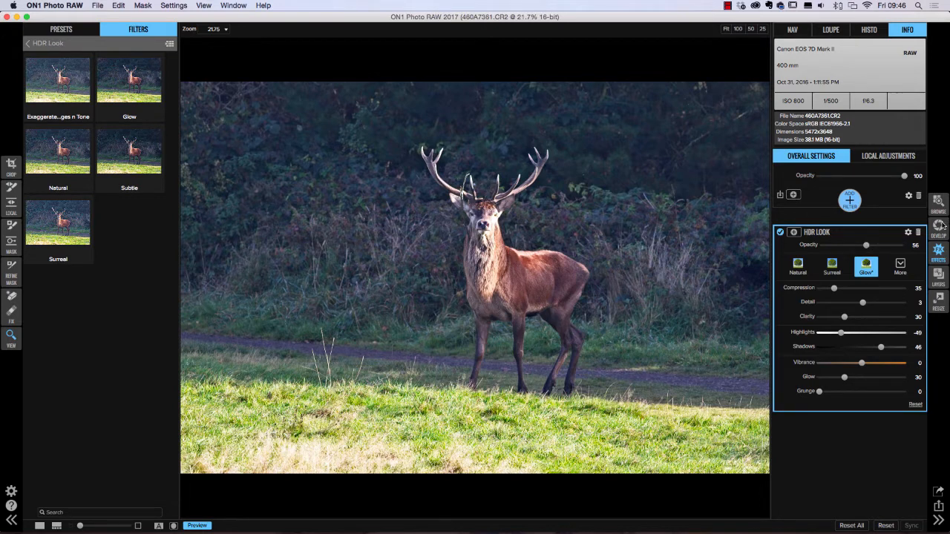
Step: Revisit the photo's Tone & Color settings in the Develop module and return to Effects
left_click(939, 227)
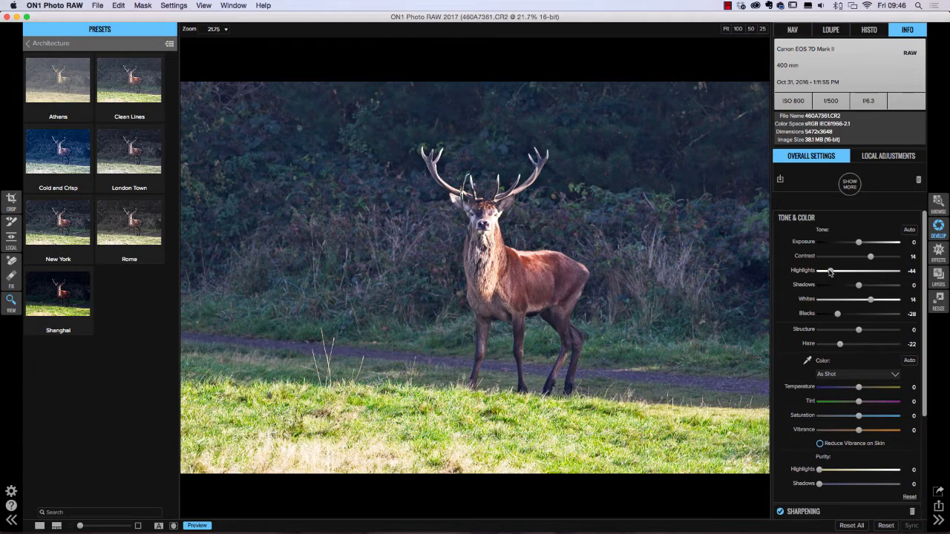
left_click_drag(838, 315, 858, 333)
left_click_drag(859, 333, 859, 332)
left_click(939, 252)
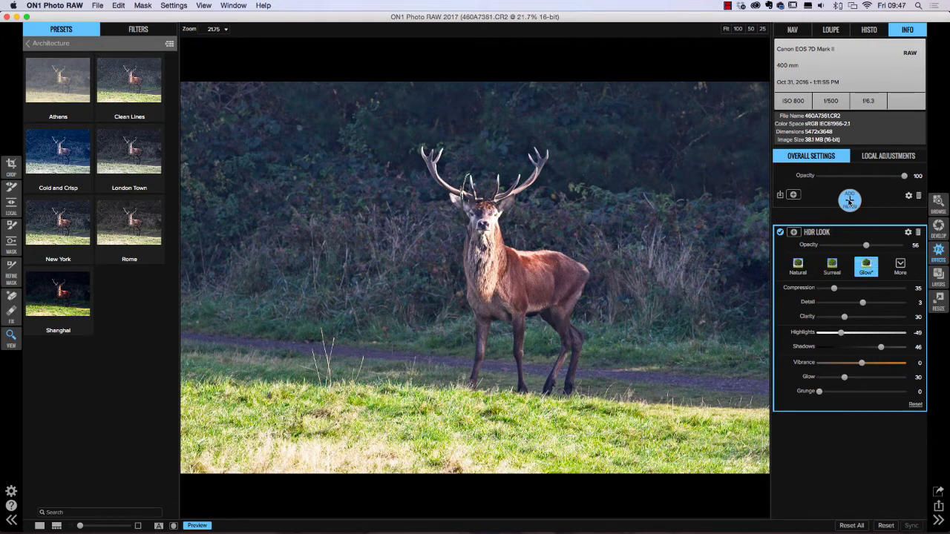
Step: Try an additional Antique filter with the Warm and Cool looks and the Moscow color
left_click(850, 201)
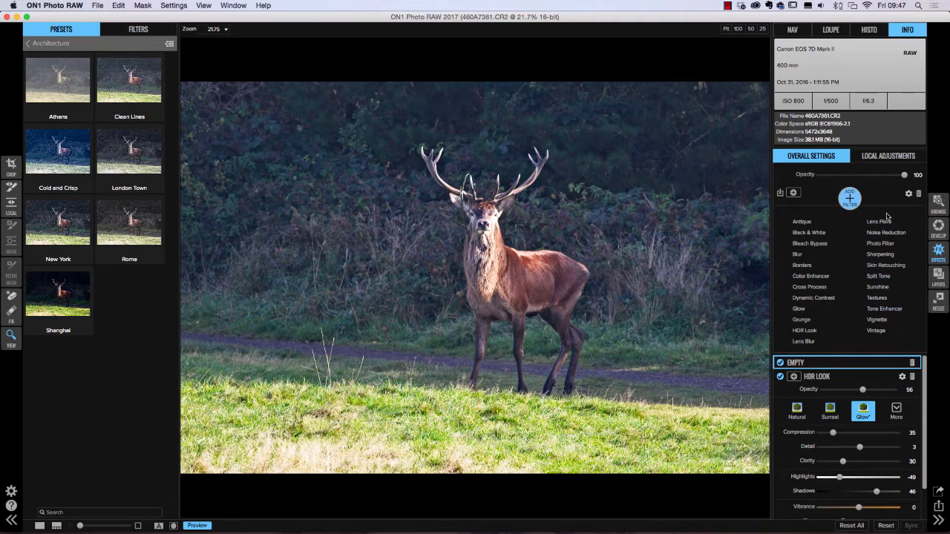
left_click(803, 223)
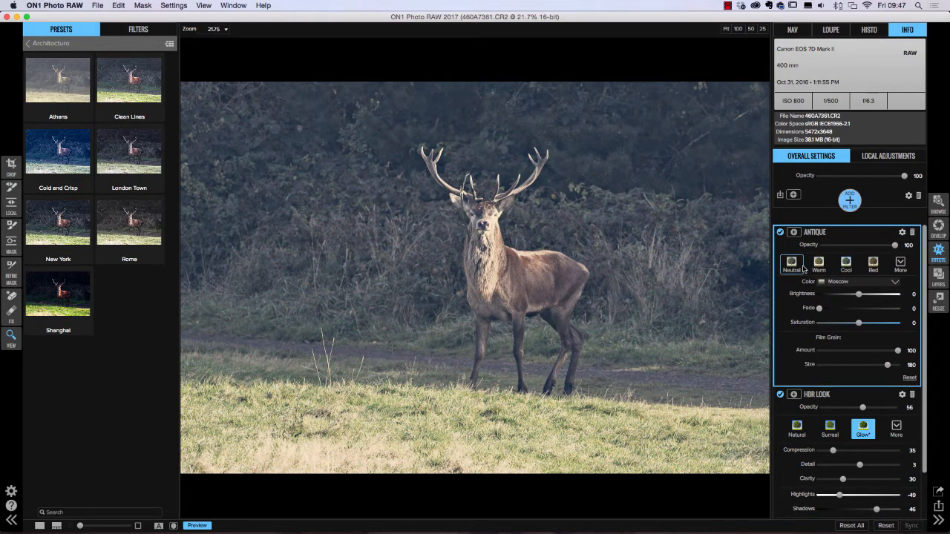
left_click(818, 264)
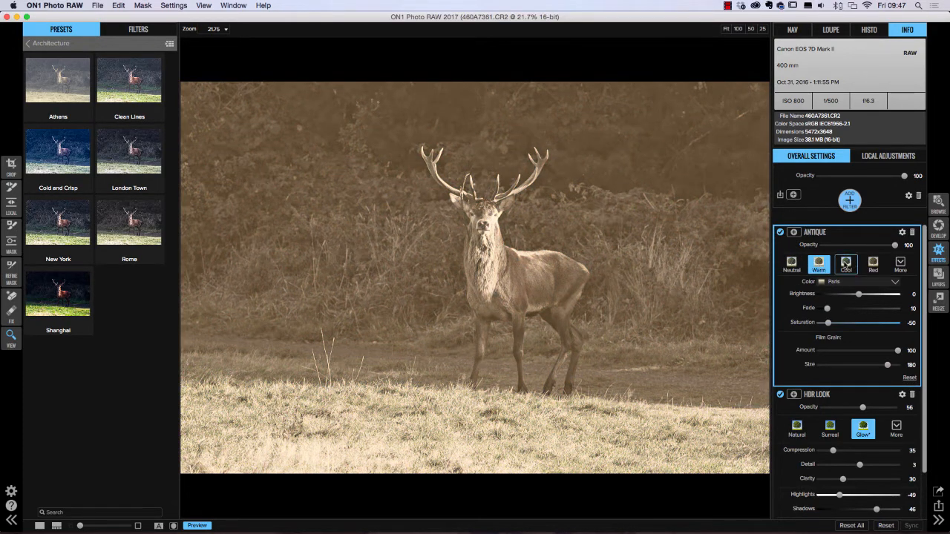
left_click(846, 264)
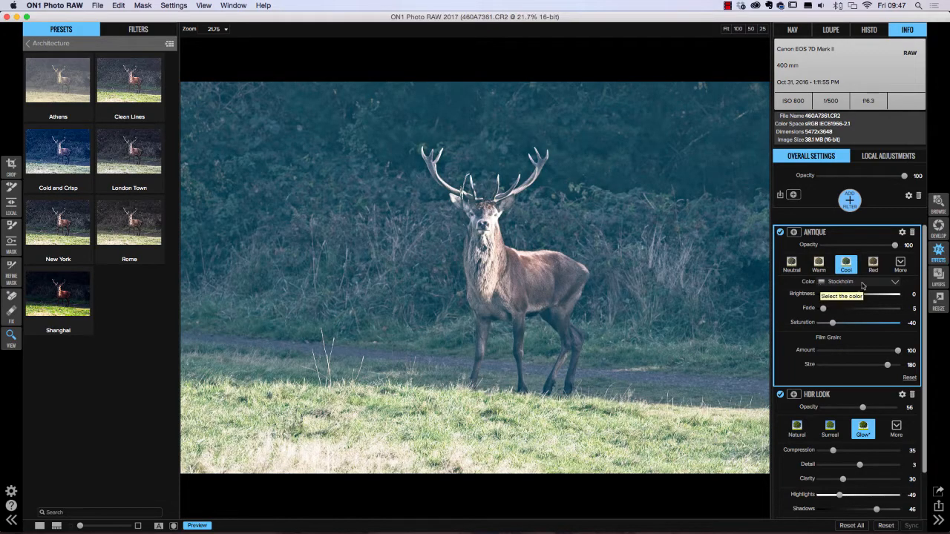
left_click(839, 282)
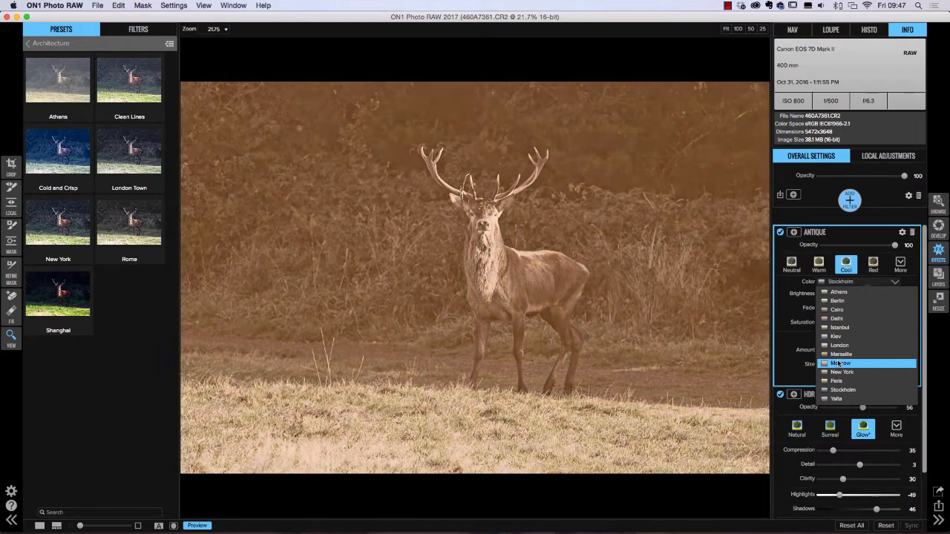
left_click(839, 363)
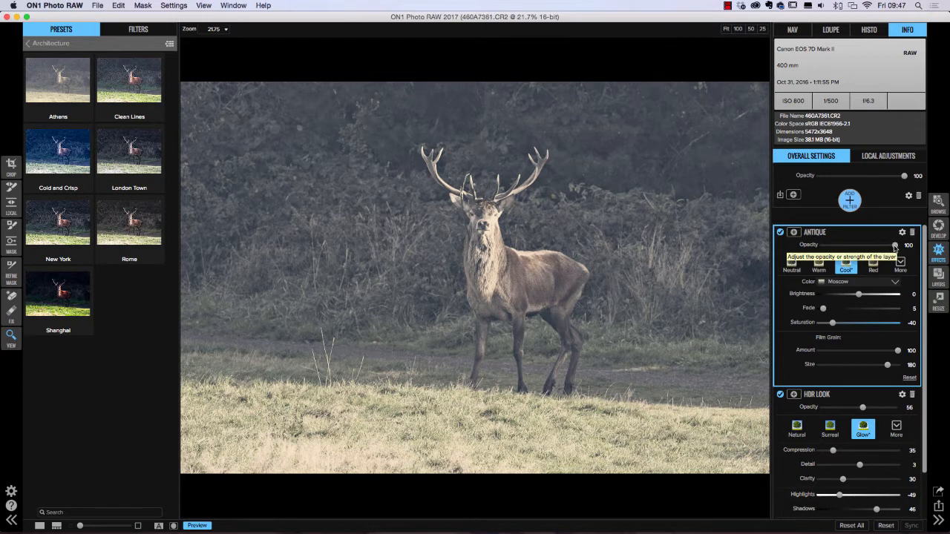
Step: Lower the Antique filter's Opacity to 0, disable the filter, and delete it
left_click_drag(895, 245, 784, 249)
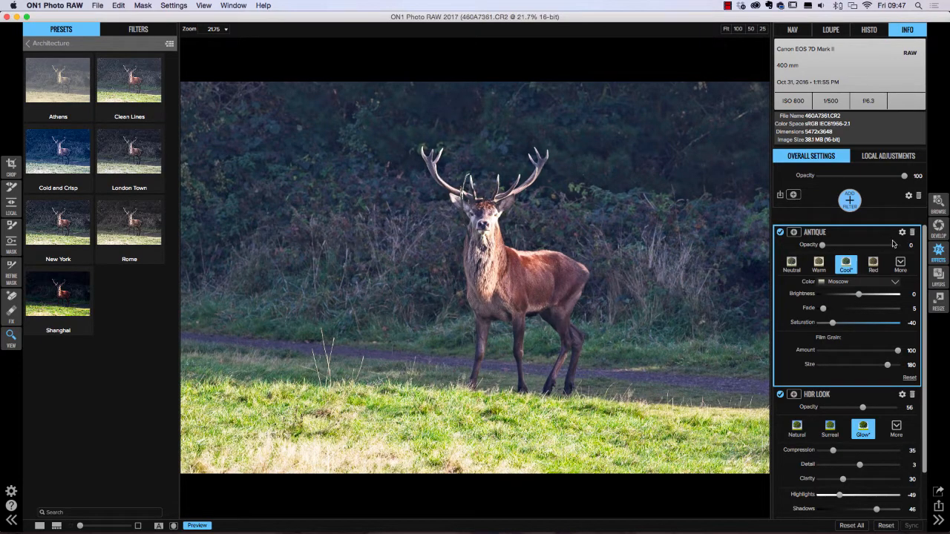
left_click(780, 233)
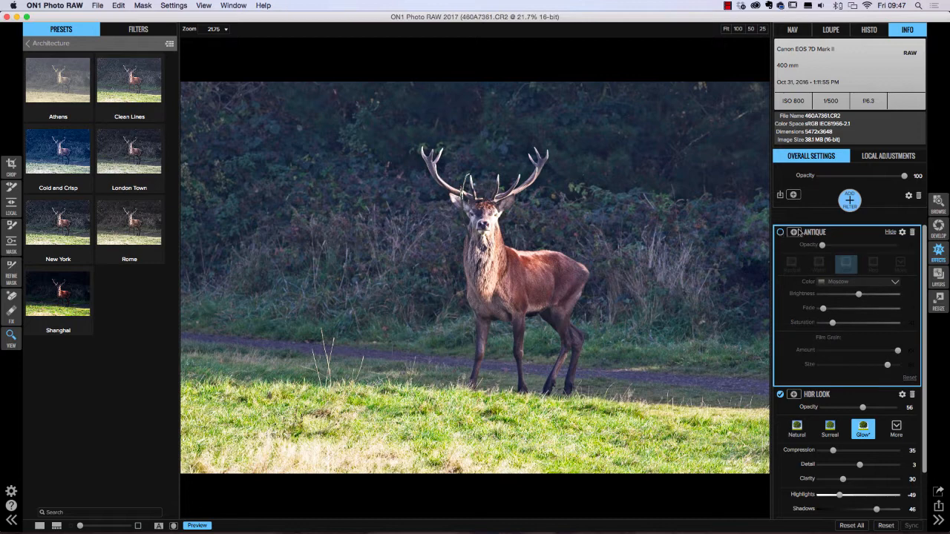
left_click(913, 233)
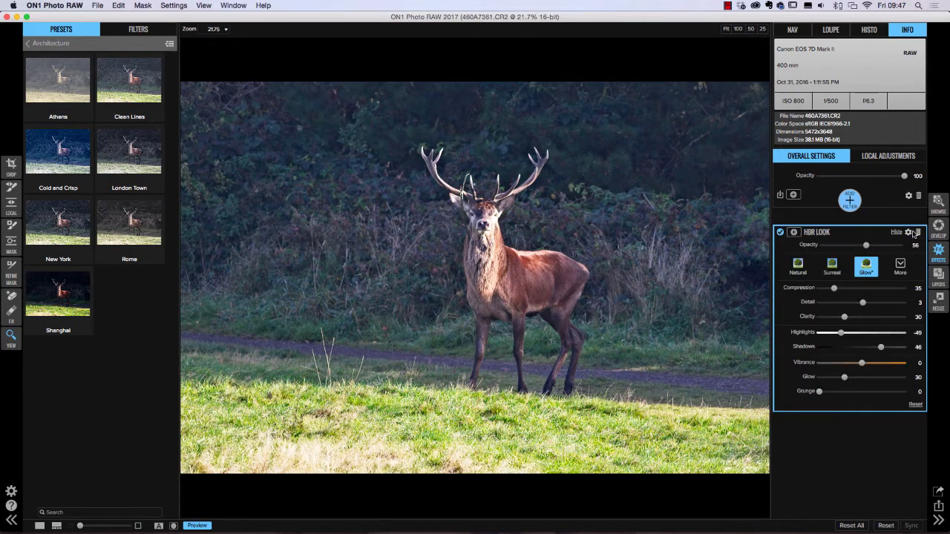
Step: Add an empty filter in Effects and open the Local Adjustments in the Develop module
left_click(850, 201)
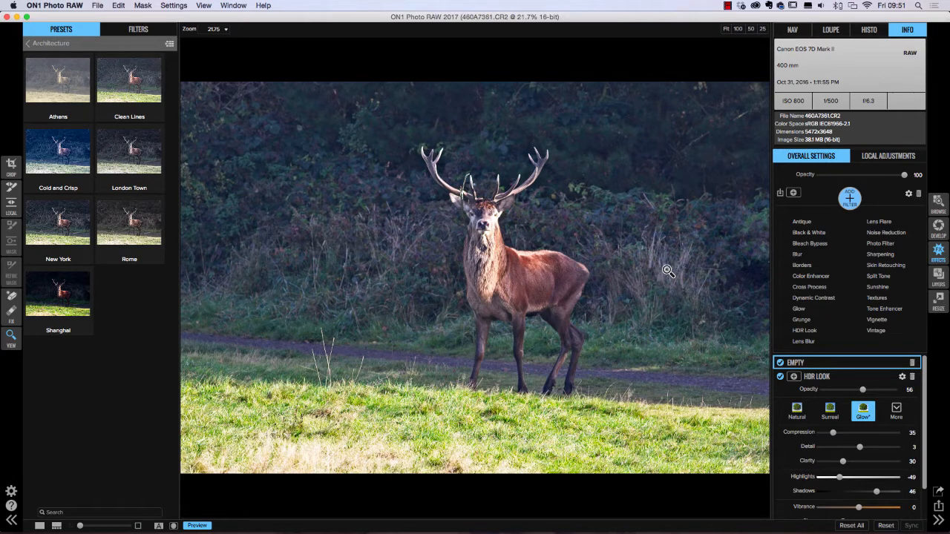
left_click(939, 229)
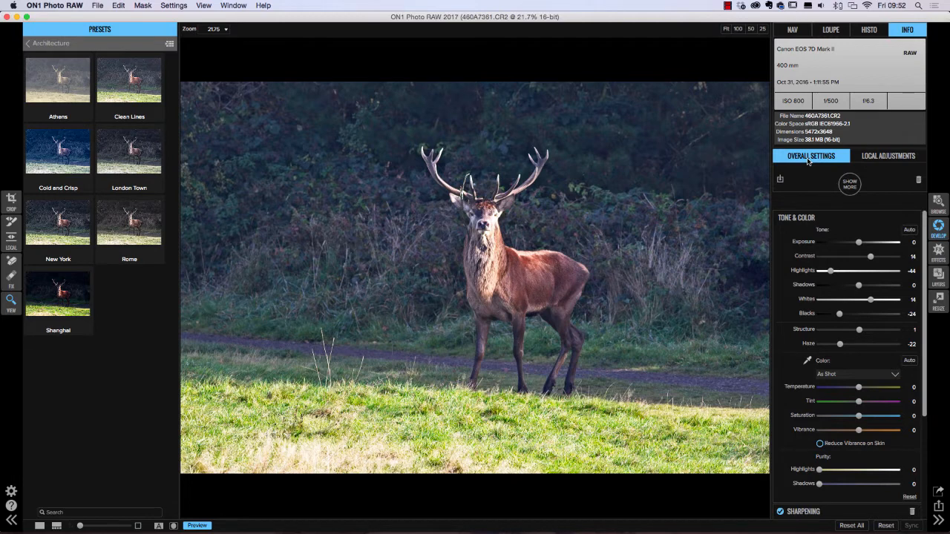
left_click(877, 157)
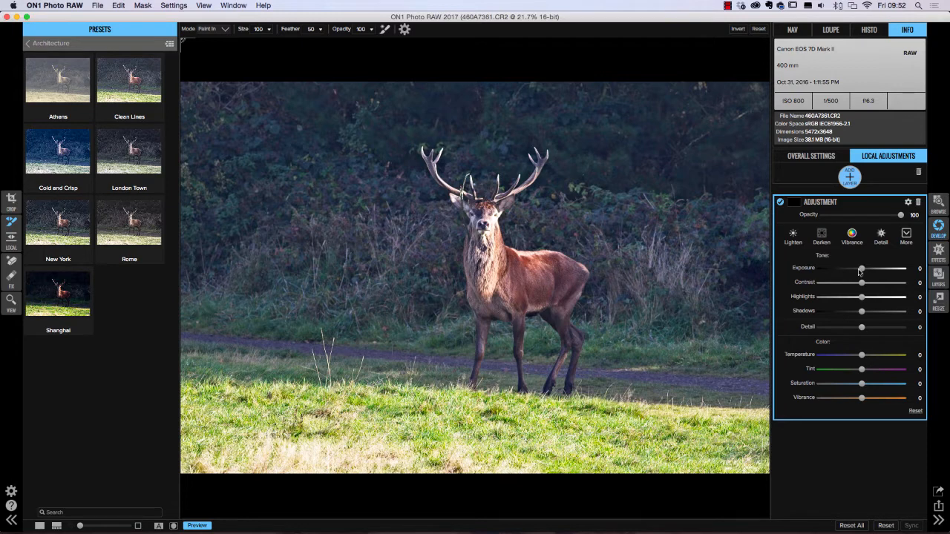
Step: Set the local adjustment's Exposure to 1.25 and paint it over the stag's hindquarters and flank, enlarging the brush to 250
left_click_drag(861, 271, 872, 272)
mouse_move(586, 262)
left_mouse_down()
mouse_move(570, 273)
mouse_move(564, 293)
mouse_move(575, 291)
mouse_move(556, 287)
left_mouse_up()
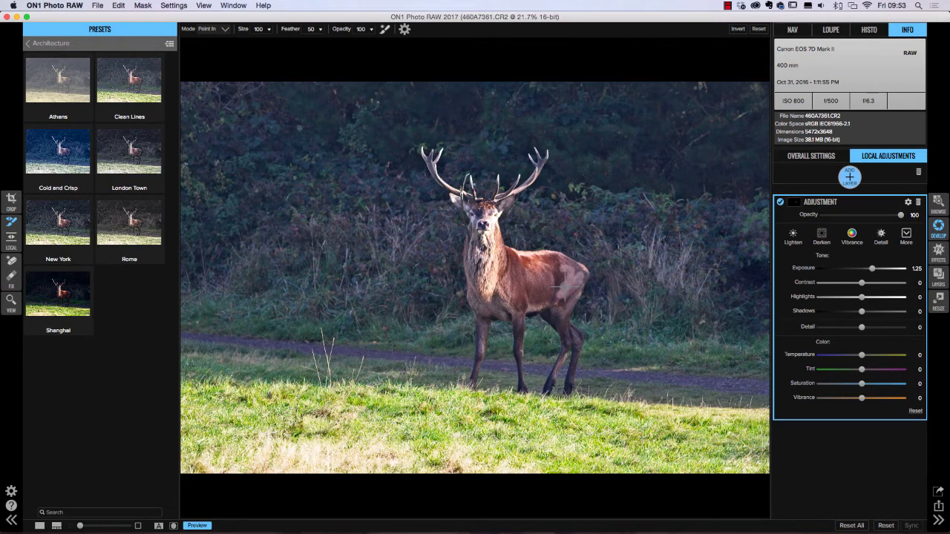
key("bracketright")
mouse_move(570, 280)
left_mouse_down()
mouse_move(582, 282)
mouse_move(556, 265)
mouse_move(563, 299)
mouse_move(558, 260)
left_mouse_up()
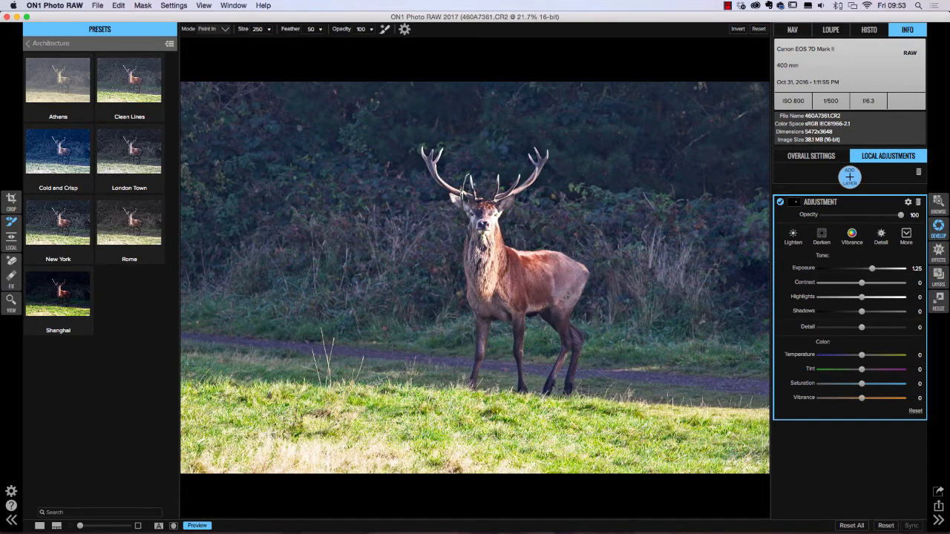
Step: Paint the adjustment down the stag's hind legs with the brush reduced to size 70, and set its Exposure to 0.3
key("bracketleft")
key("bracketleft")
key("bracketleft")
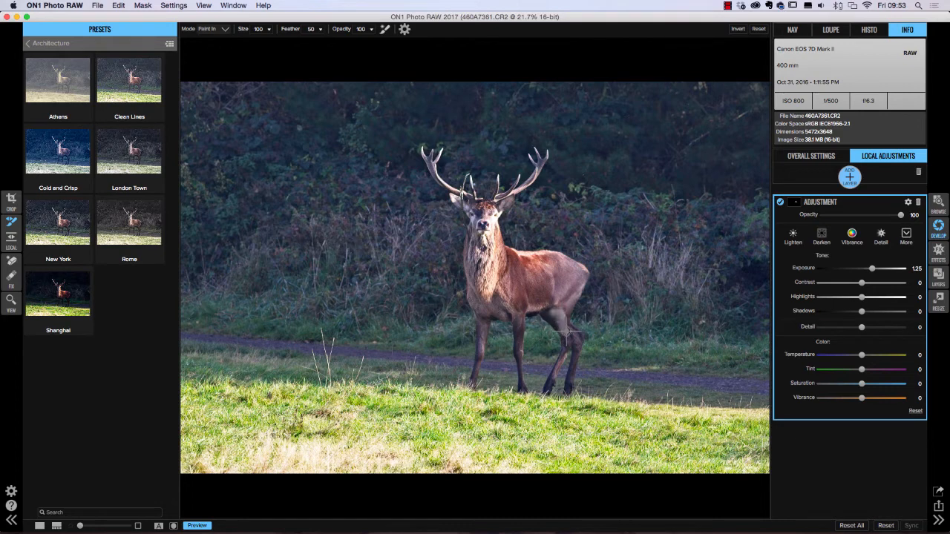
key("bracketleft")
key("bracketleft")
key("bracketleft")
mouse_move(564, 352)
left_mouse_down()
mouse_move(548, 391)
mouse_move(552, 383)
left_mouse_up()
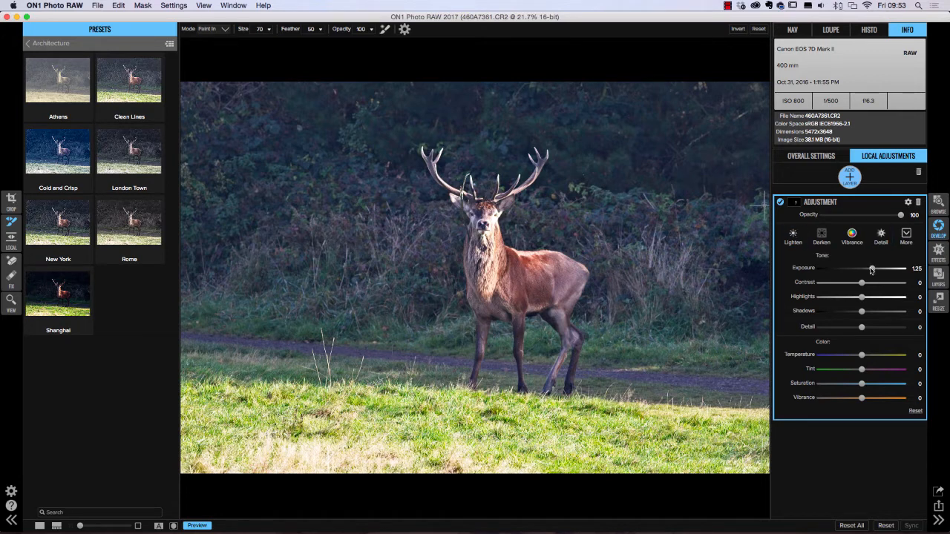
mouse_move(872, 270)
left_mouse_down()
mouse_move(847, 268)
mouse_move(890, 268)
mouse_move(855, 270)
mouse_move(864, 271)
left_mouse_up()
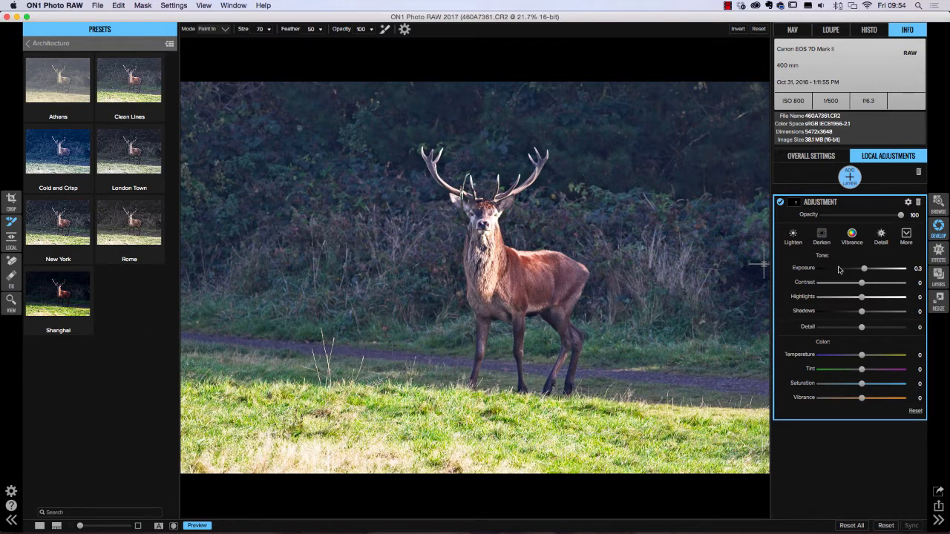
Step: Add a second local adjustment layer to darken the stag's head and antlers, with Exposure -0.35 and Highlights 4
left_click(850, 178)
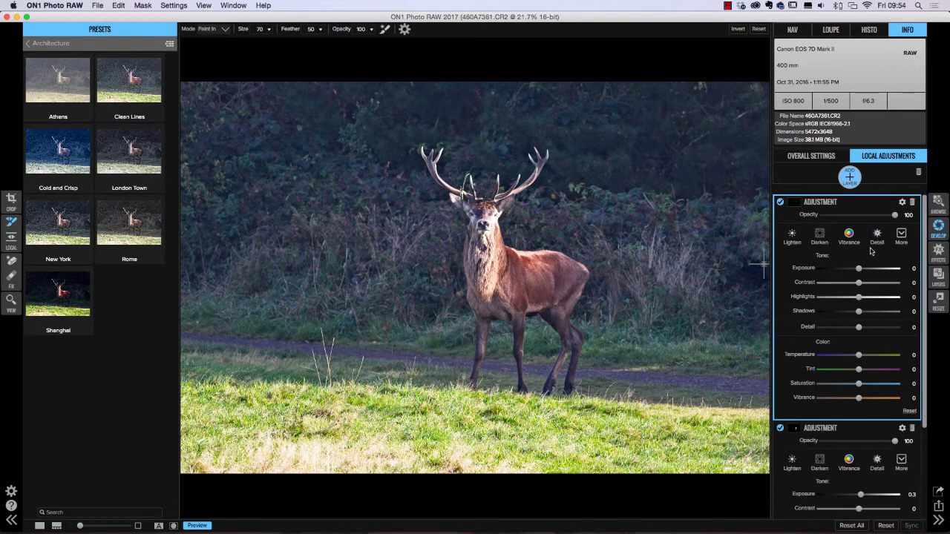
left_click_drag(859, 270, 845, 271)
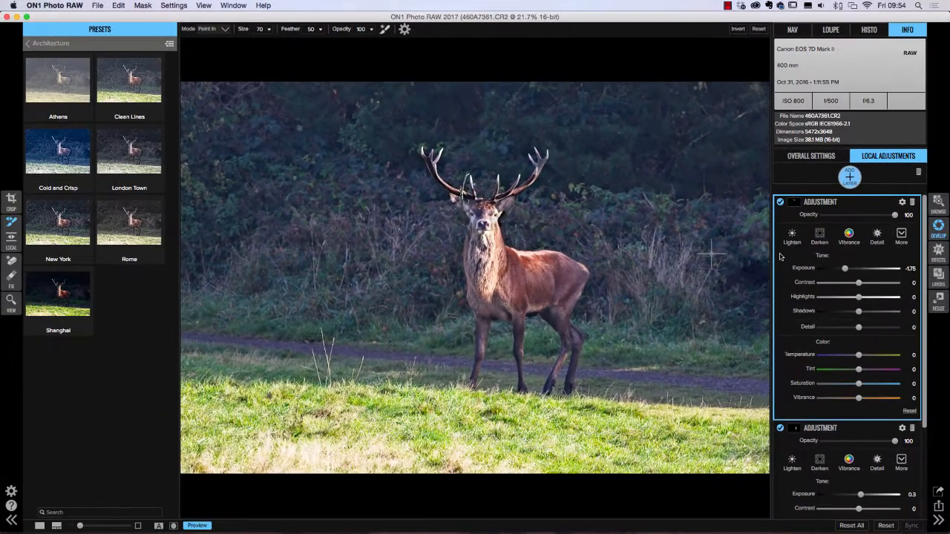
mouse_move(846, 270)
left_mouse_down()
mouse_move(869, 268)
mouse_move(853, 271)
left_mouse_up()
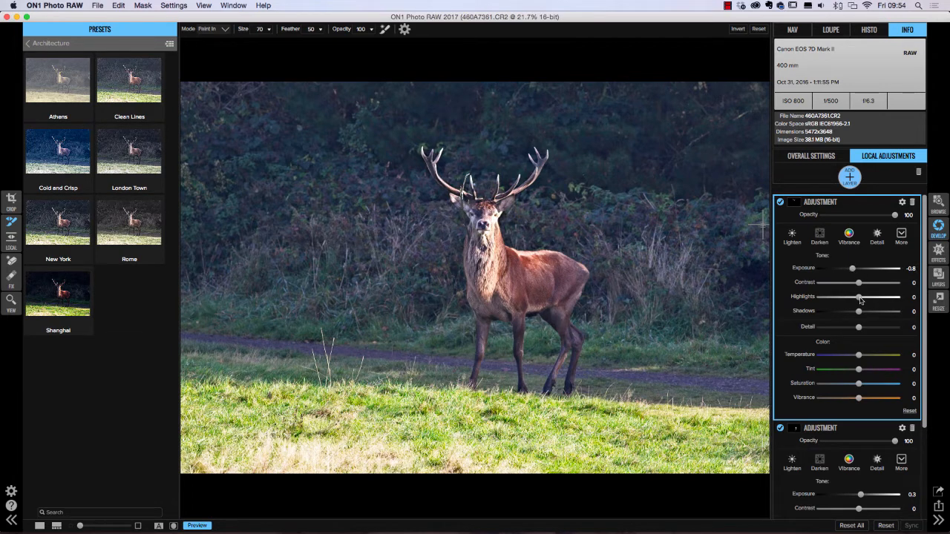
mouse_move(859, 297)
left_mouse_down()
mouse_move(847, 299)
mouse_move(858, 297)
left_mouse_up()
left_click_drag(858, 297, 857, 270)
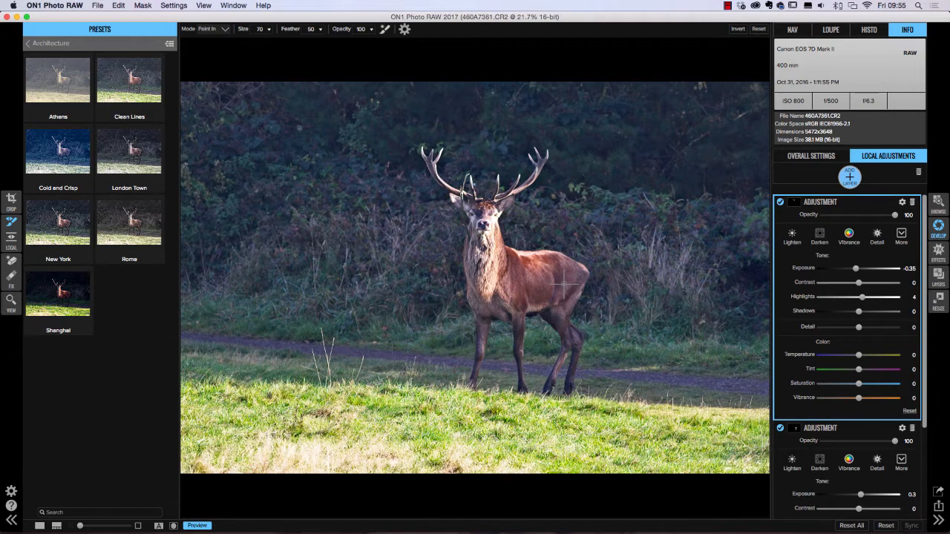
Step: Return to Effects, review both local adjustment layers, and show the Overall Settings
left_click(939, 251)
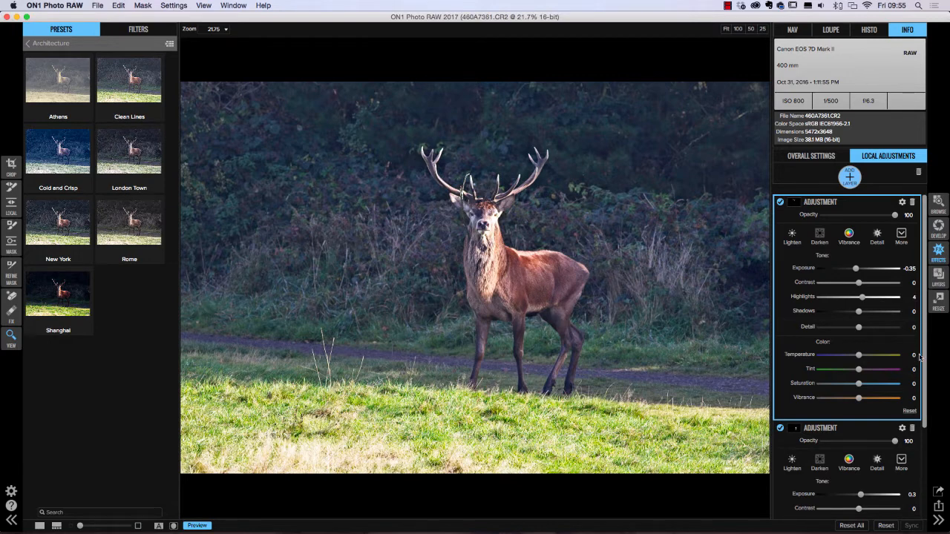
left_click_drag(924, 354, 926, 494)
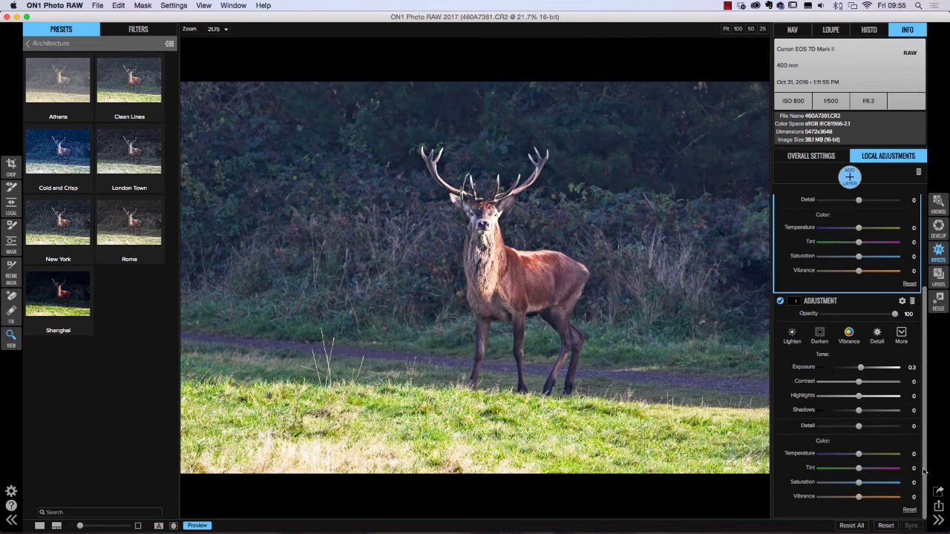
scroll(921, 446, "up", 4)
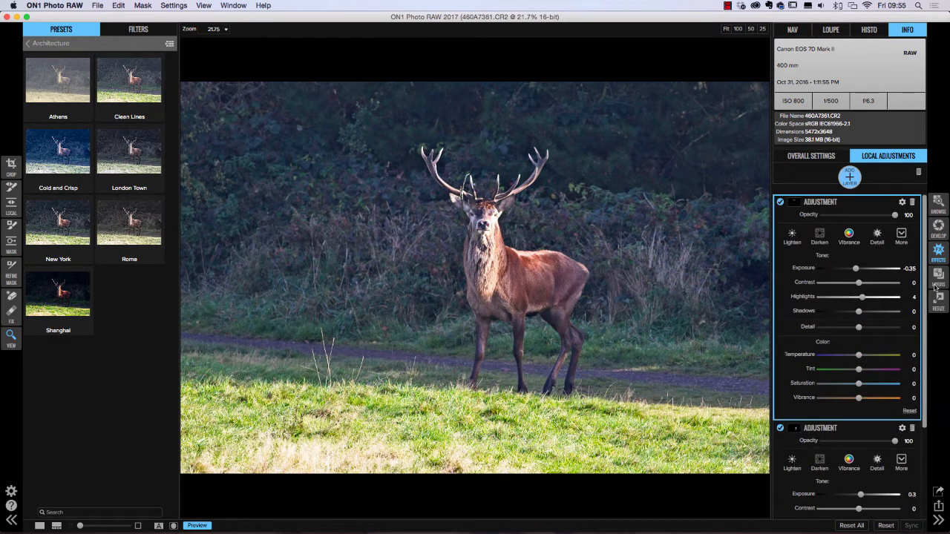
left_click(810, 157)
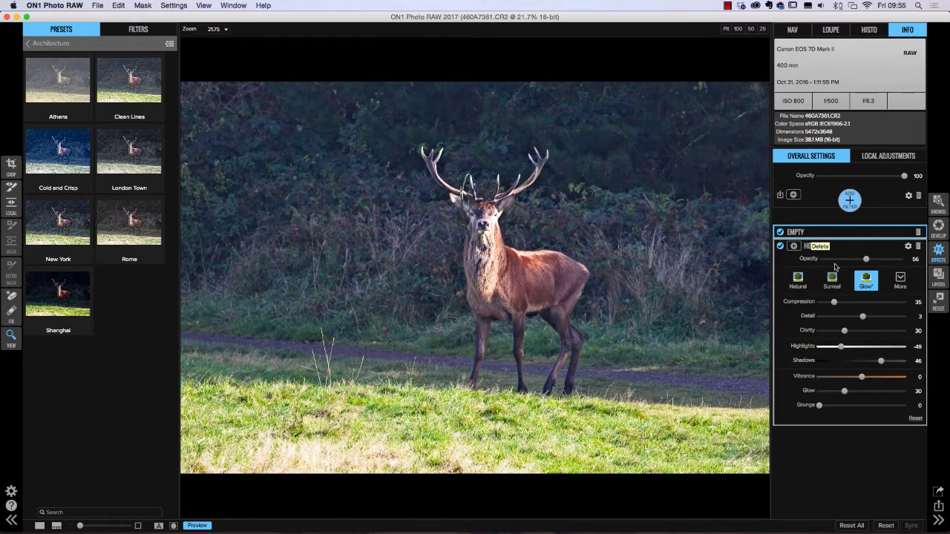
Step: Compare the photo with the HDR Look filter off and on, and set the filter's Opacity to 32
left_click(780, 248)
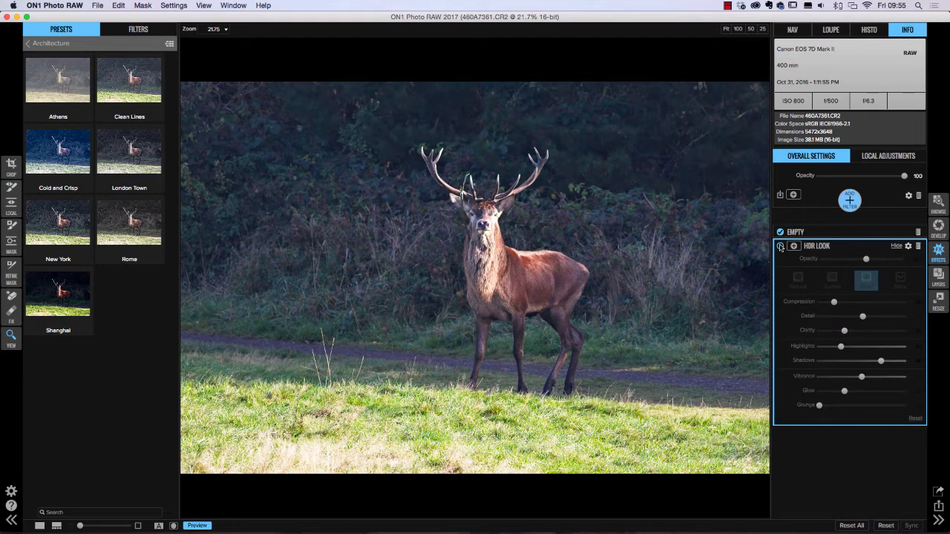
left_click(780, 247)
left_click(780, 247)
left_click(781, 247)
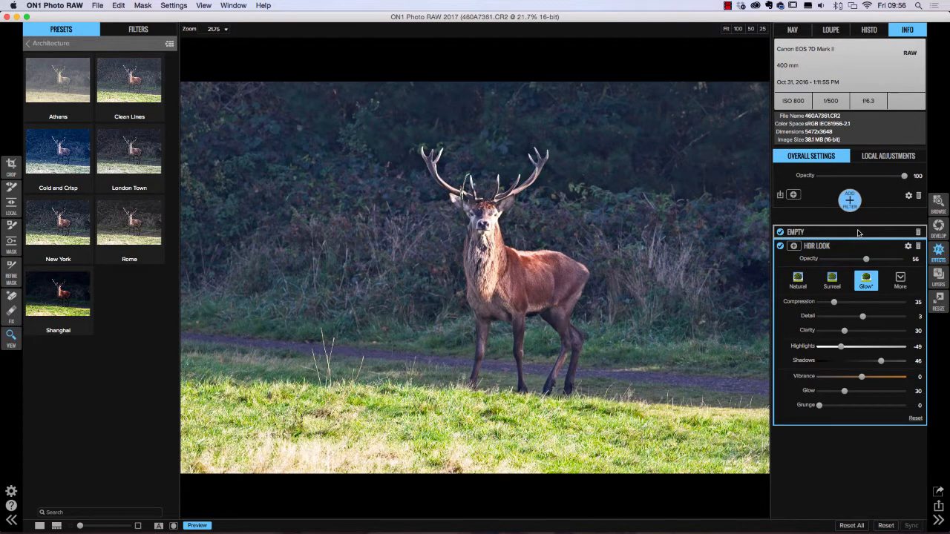
left_click_drag(865, 259, 847, 259)
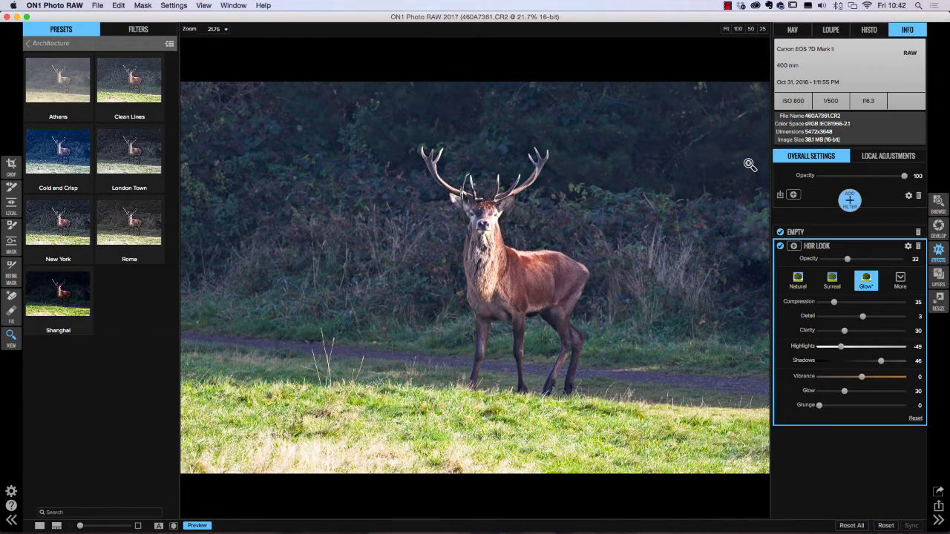
Step: Go to the Browse module and look over the export and send-to options for the stag photo
left_click(939, 205)
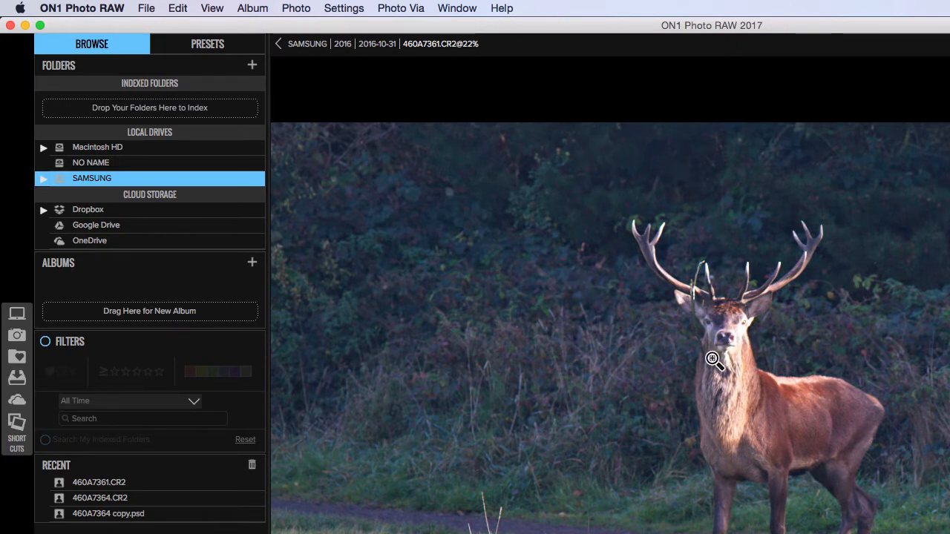
left_click(146, 9)
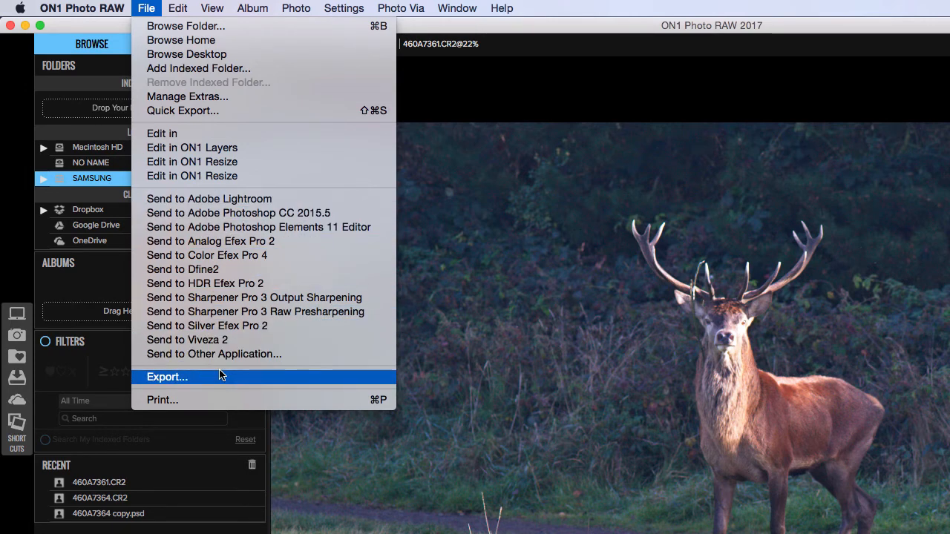
left_click(529, 94)
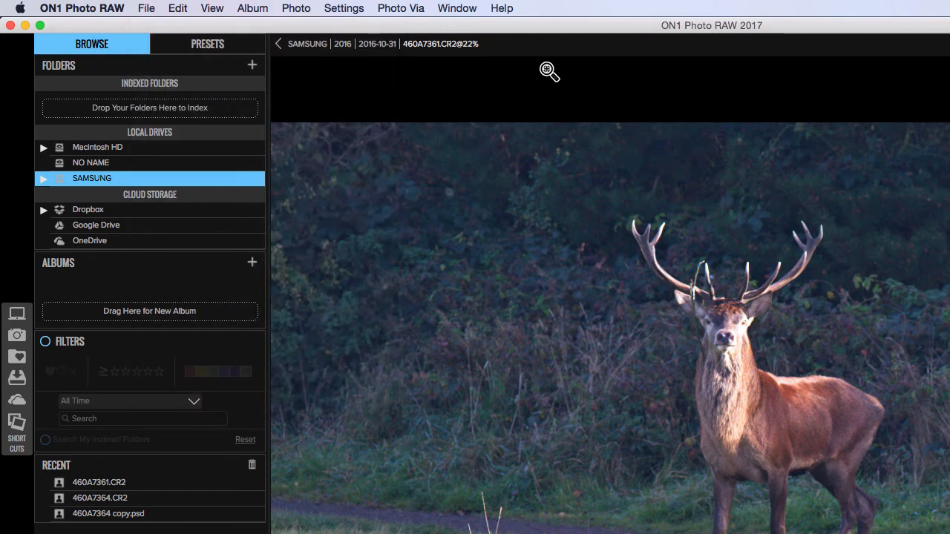